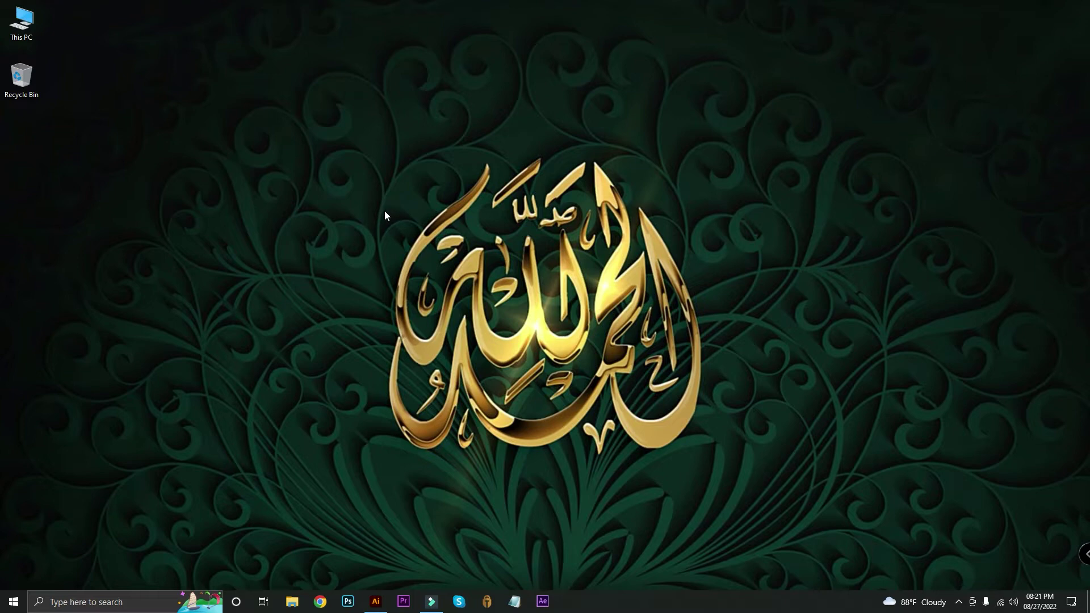
Refresh the desktop and bring up Illustrator with its blank artboard
right_click(305, 179)
click(353, 215)
click(376, 601)
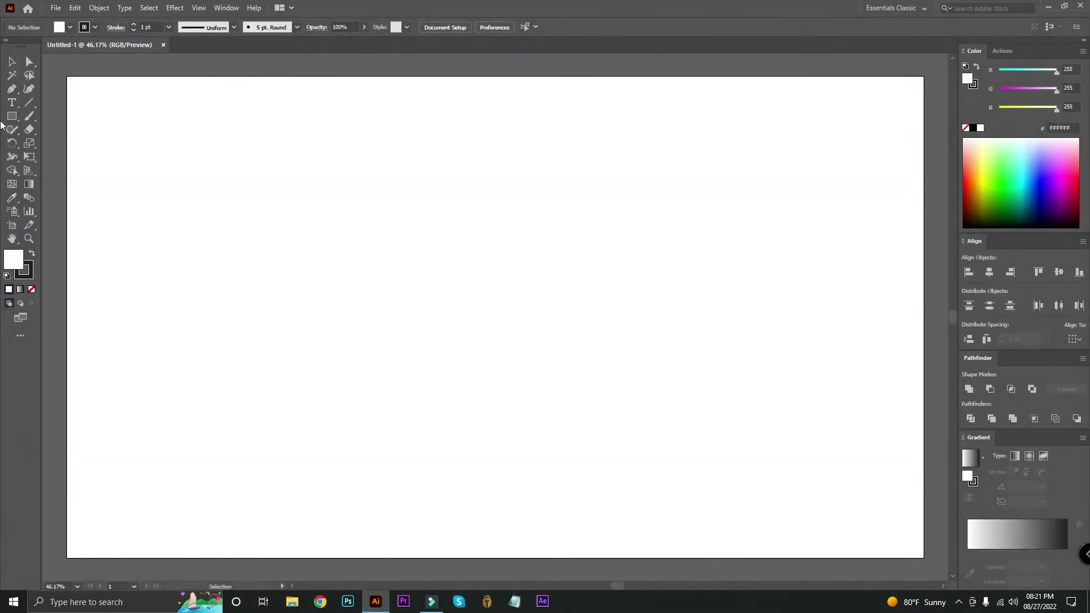
Draw a square about 366 pt wide near the artboard centre and zoom in
drag(12, 116, 80, 118)
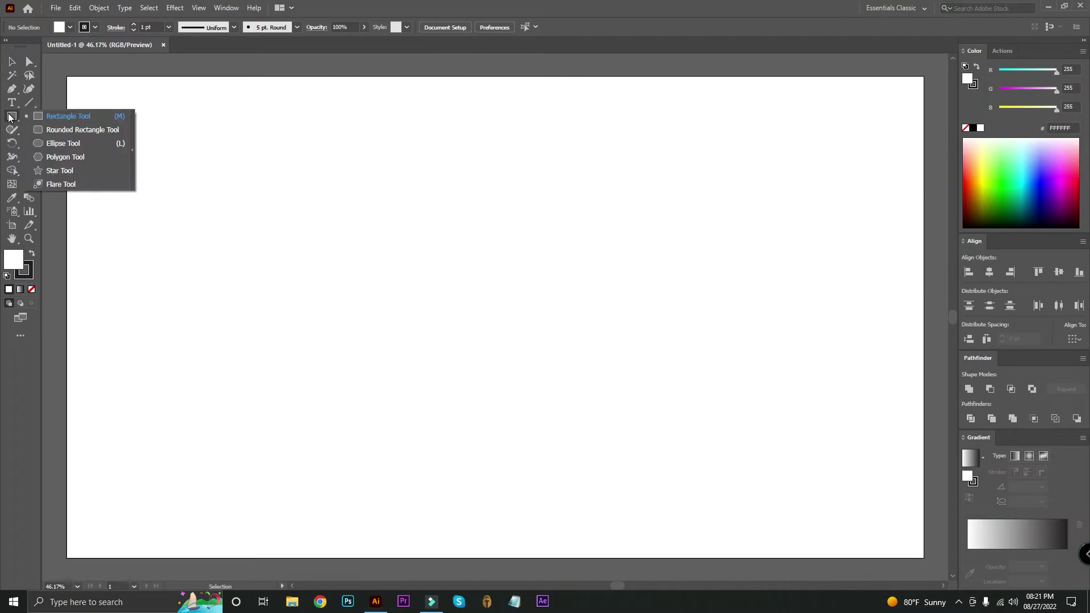
click(80, 116)
drag(389, 289, 409, 297)
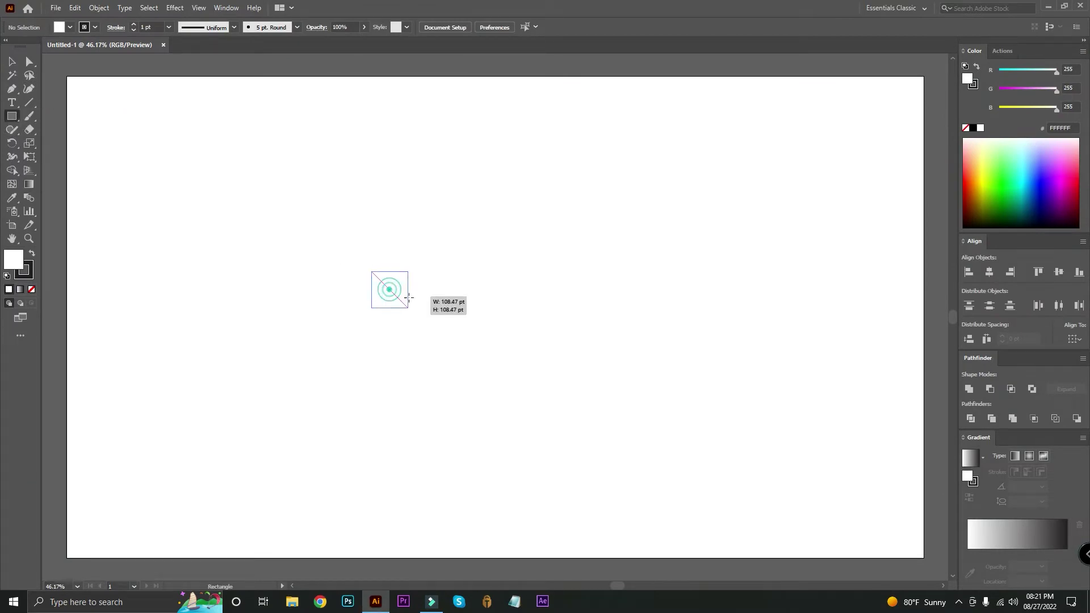
drag(409, 297, 451, 341)
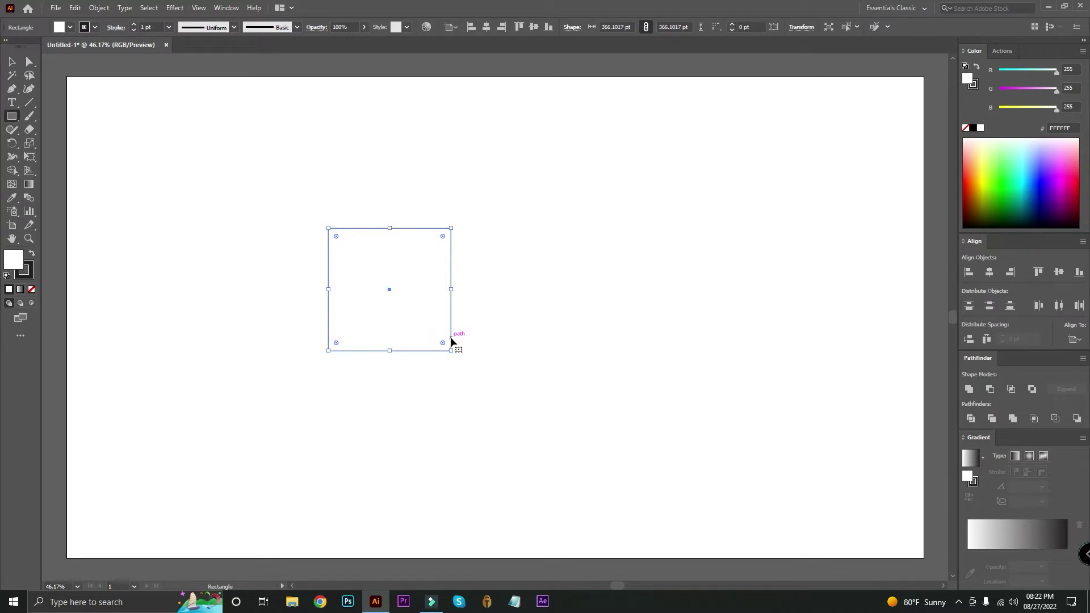
key(ctrl+=)
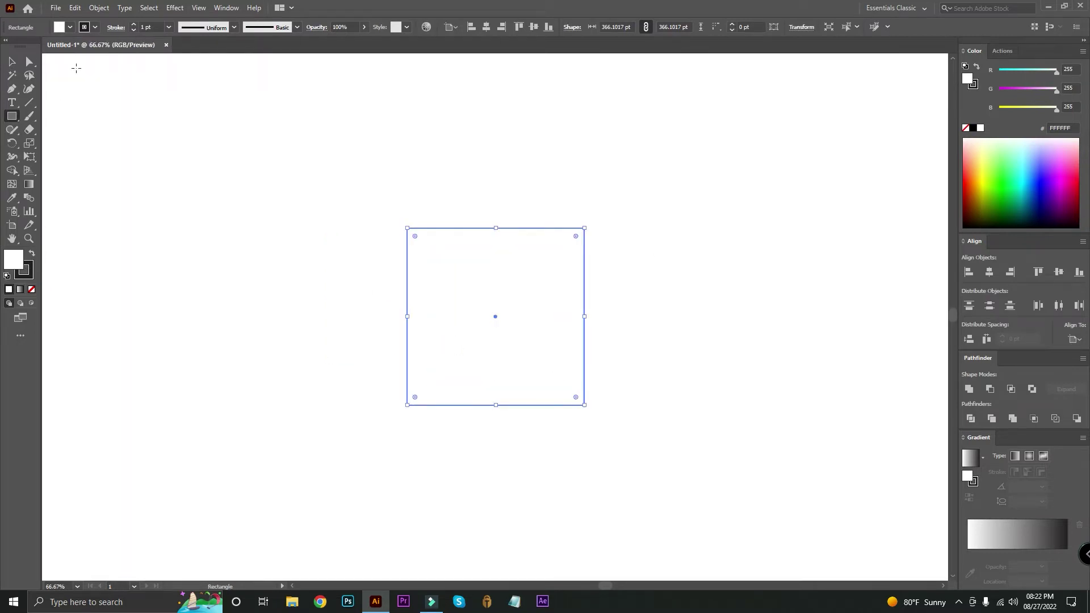
Give the square a 4 pt pure black outline and no fill, then deselect it
click(32, 275)
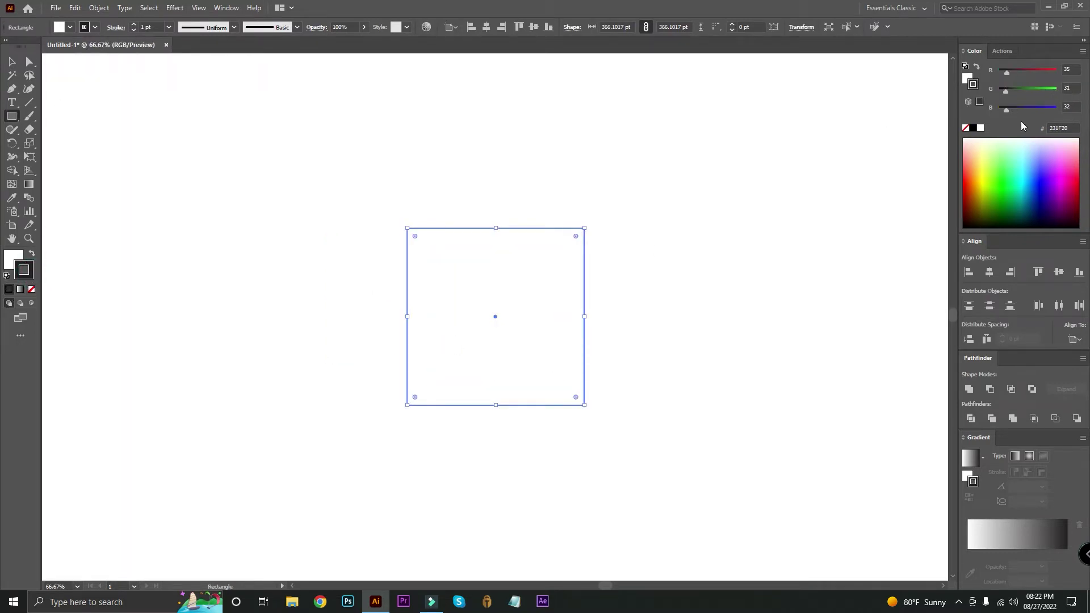
click(973, 127)
click(16, 256)
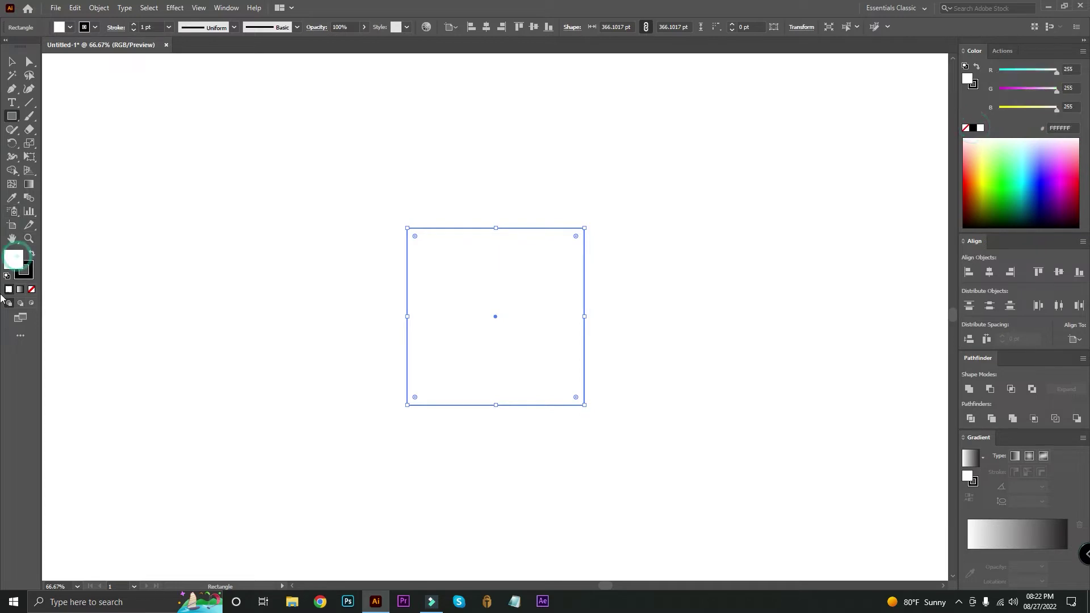
click(32, 290)
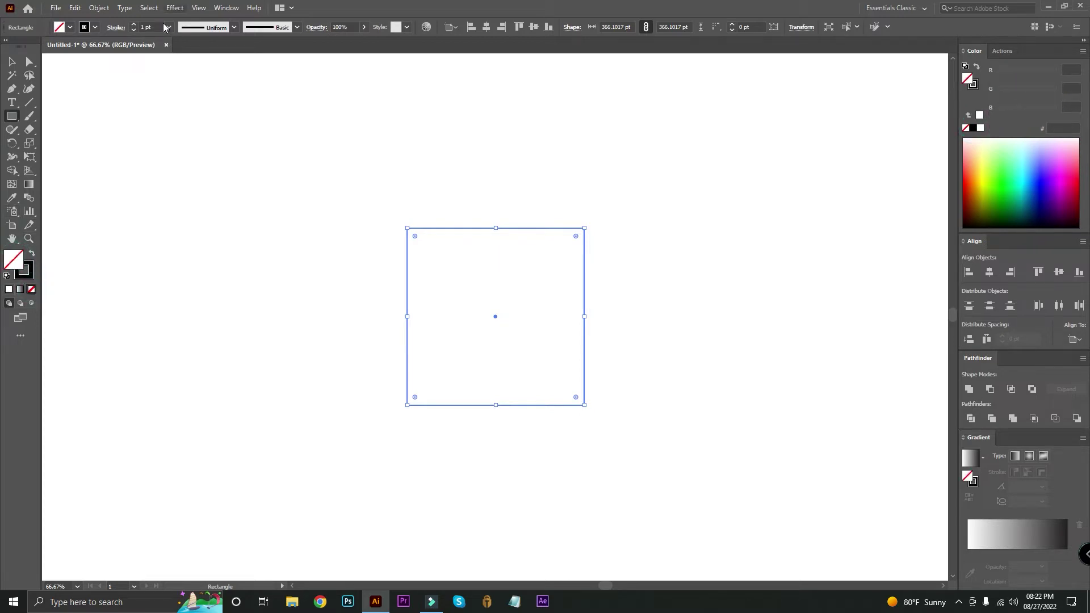
click(133, 24)
click(134, 24)
click(12, 62)
click(278, 107)
key(ctrl+1)
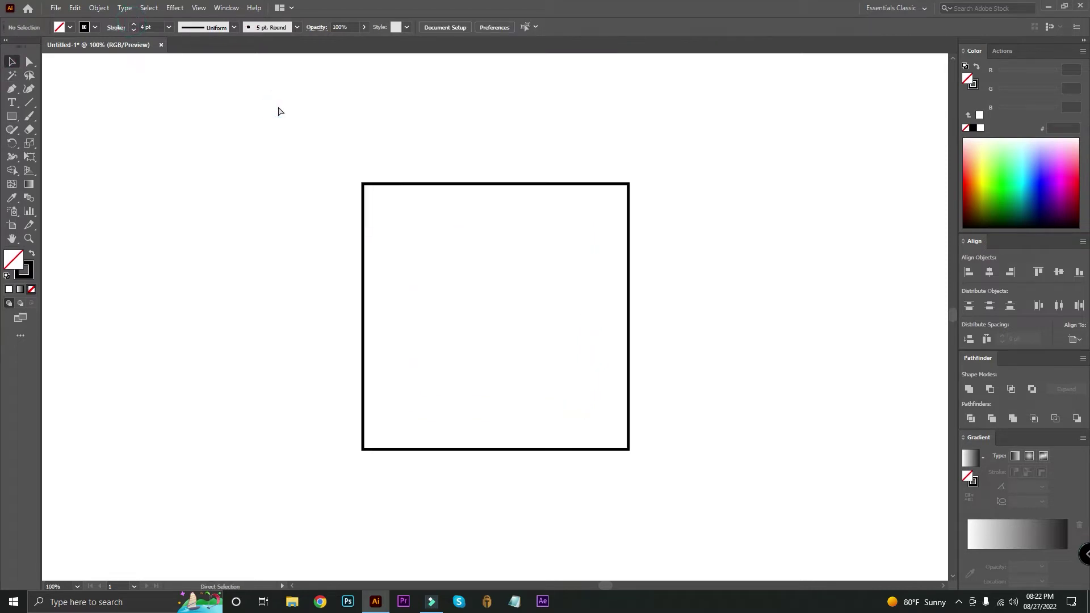
Draw a long vertical line through the square
click(28, 103)
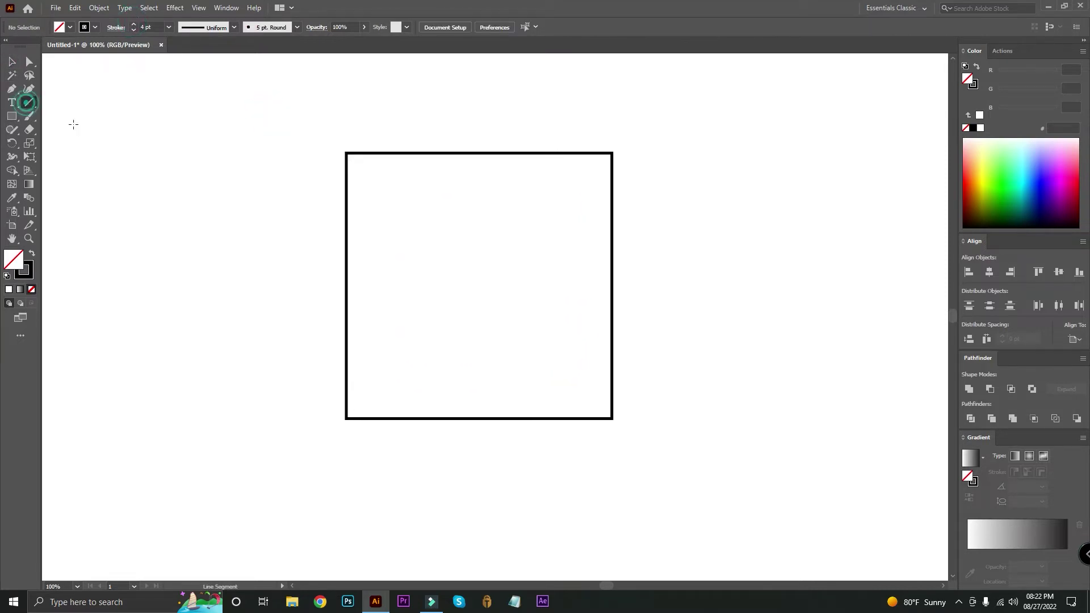
scroll(238, 165, up, 1)
scroll(238, 165, up, 2)
drag(245, 122, 219, 532)
Centre the vertical line horizontally on the square
click(13, 62)
shift+click(464, 194)
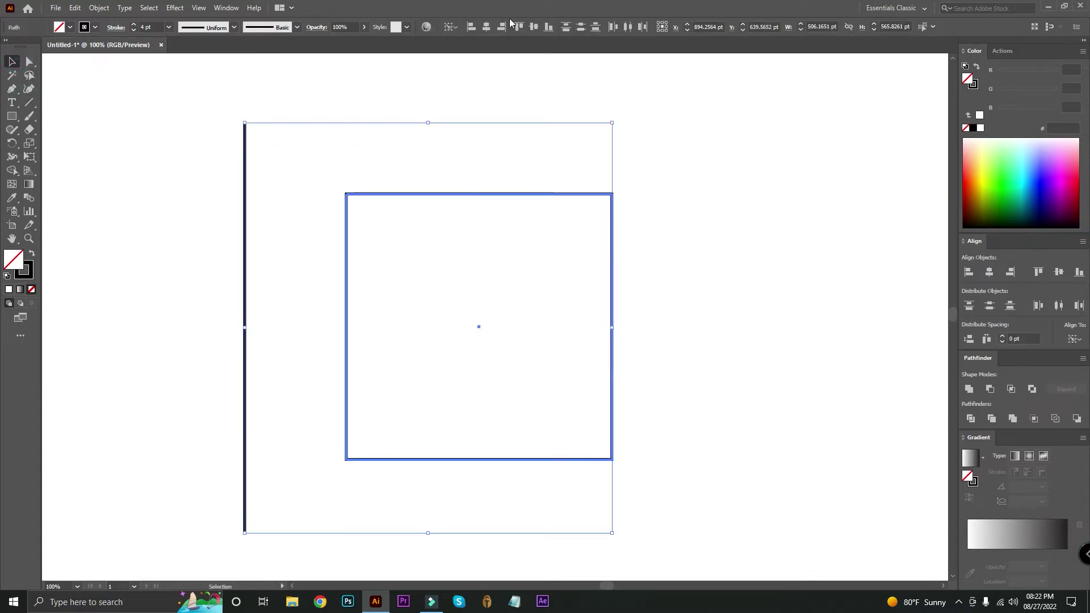
click(483, 27)
click(684, 162)
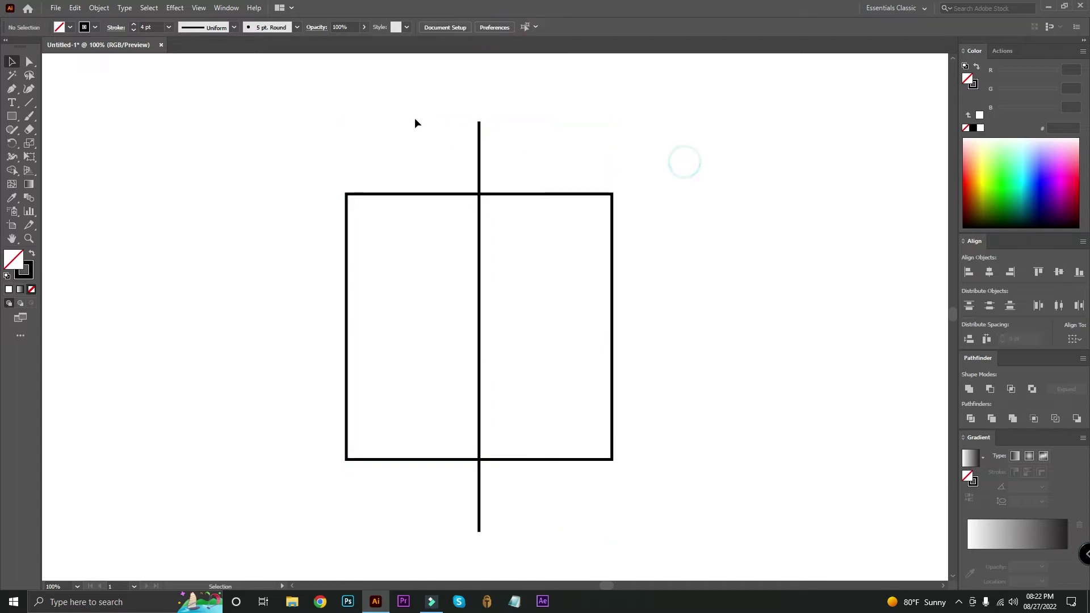
Rotate the line by 45° through the Rotate dialog
drag(417, 108, 488, 137)
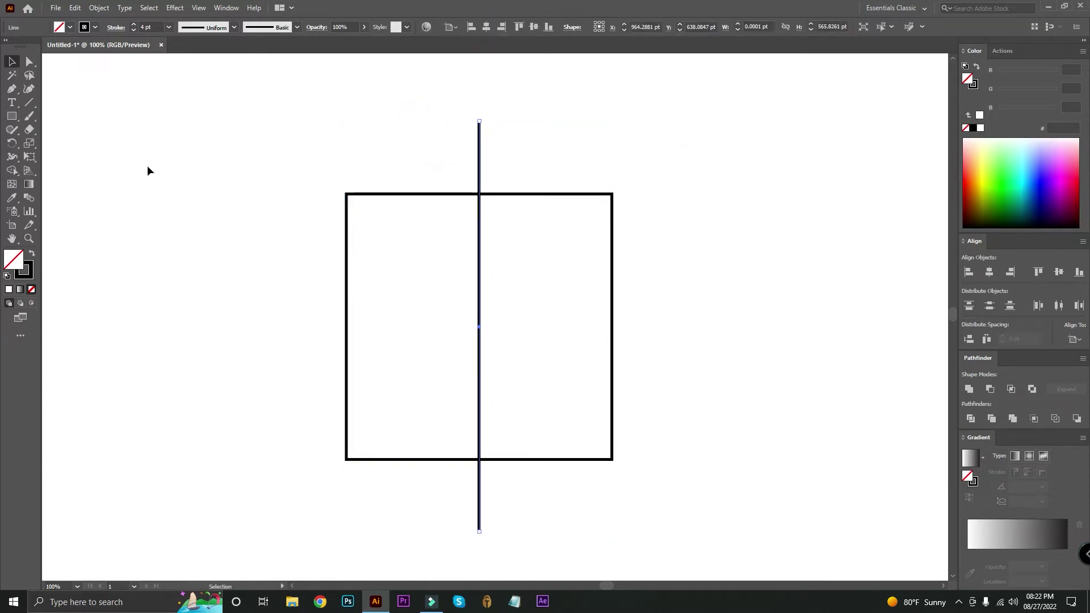
right_click(480, 167)
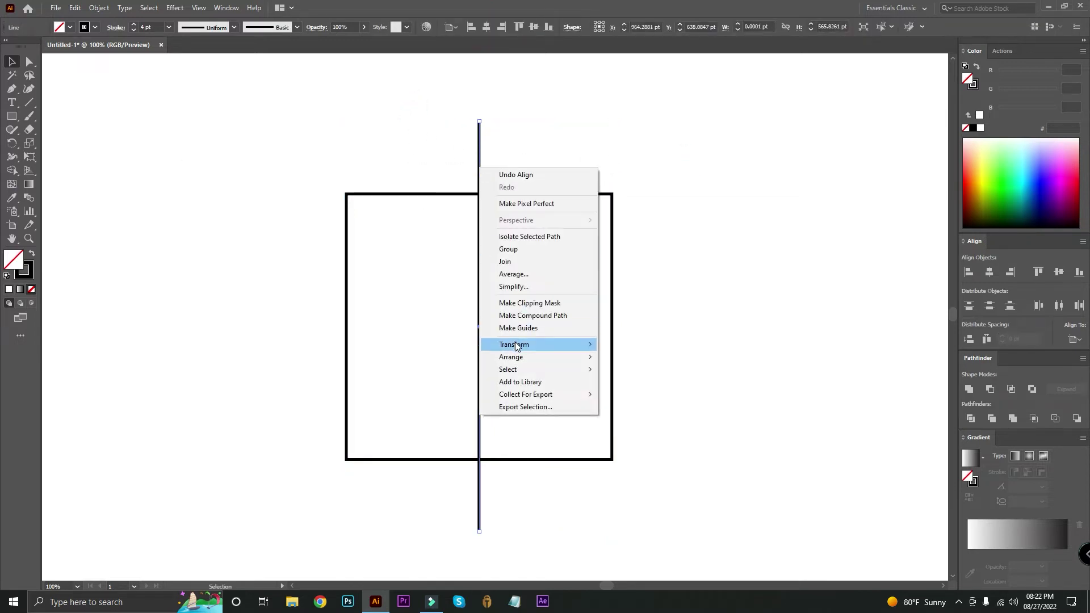
mouse_move(514, 344)
click(641, 377)
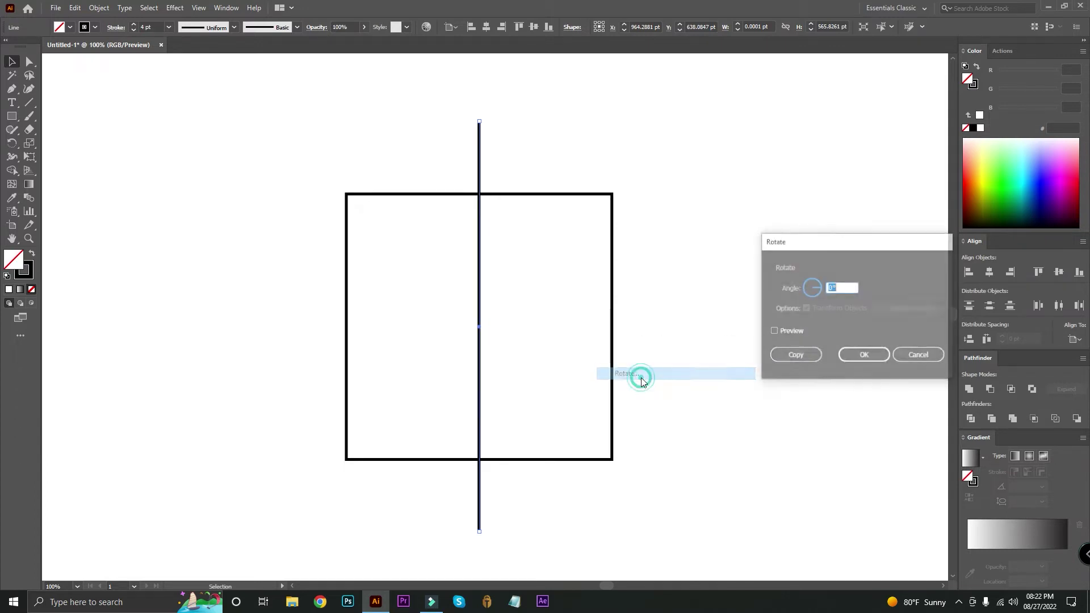
click(773, 331)
text(14)
click(837, 287)
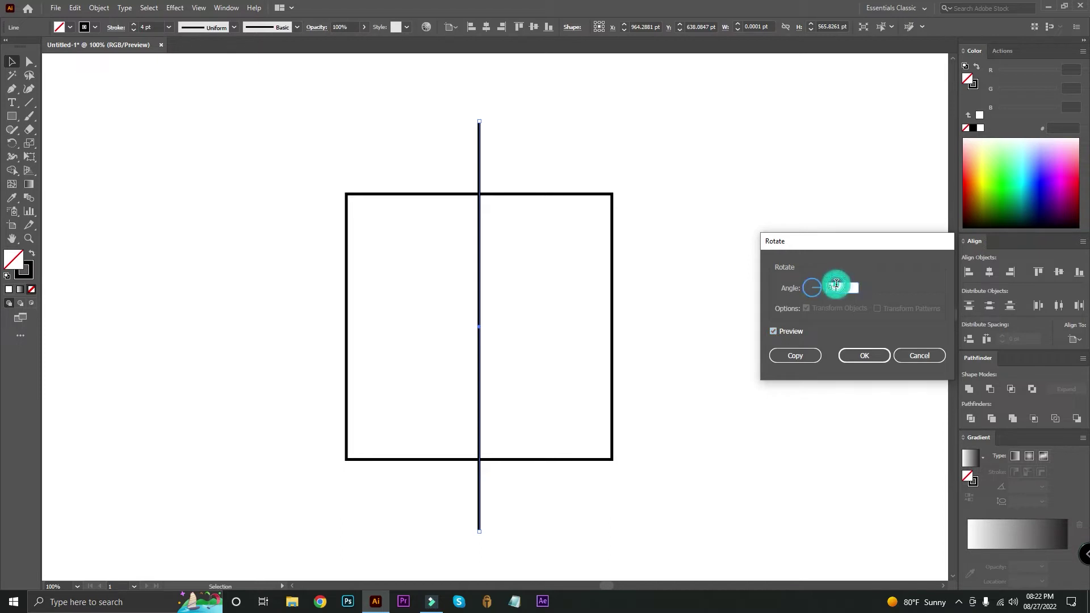
scroll(837, 287, up, 9)
scroll(836, 287, up, 13)
scroll(836, 287, up, 7)
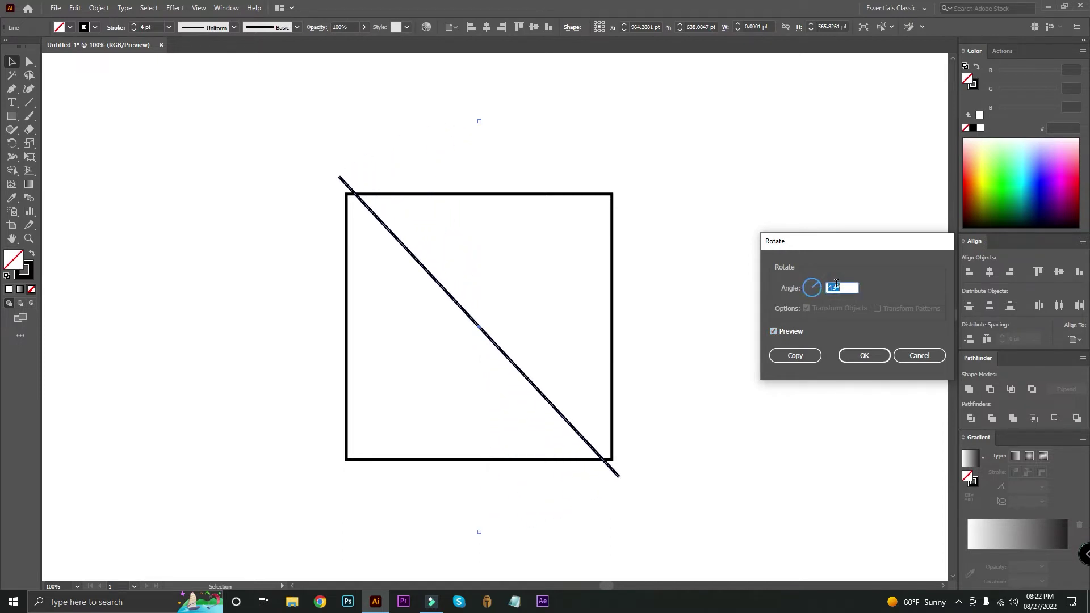
scroll(837, 287, up, 3)
scroll(837, 283, down, 1)
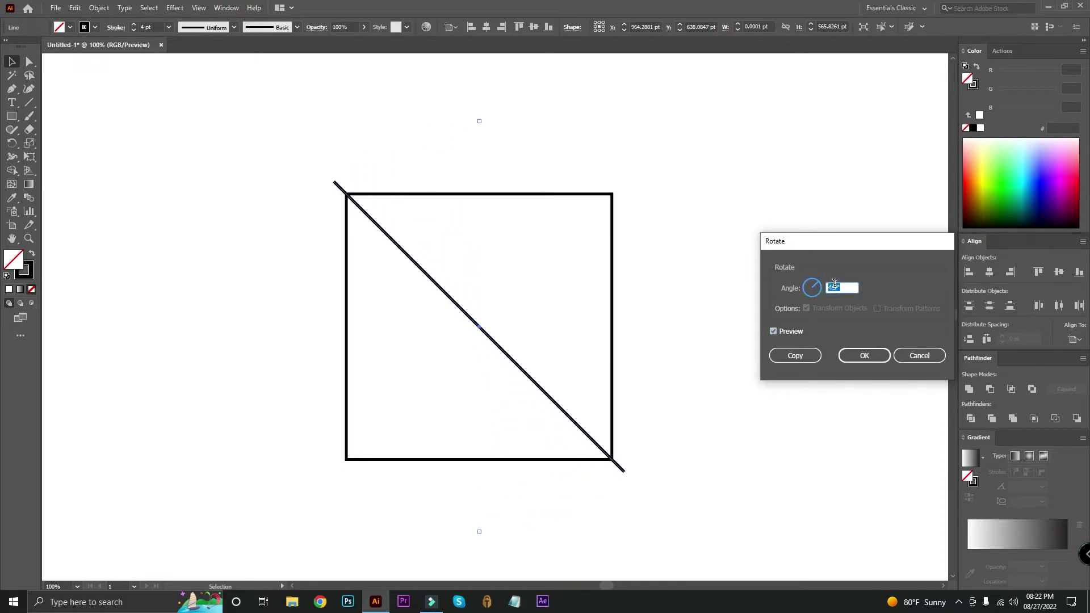
click(872, 358)
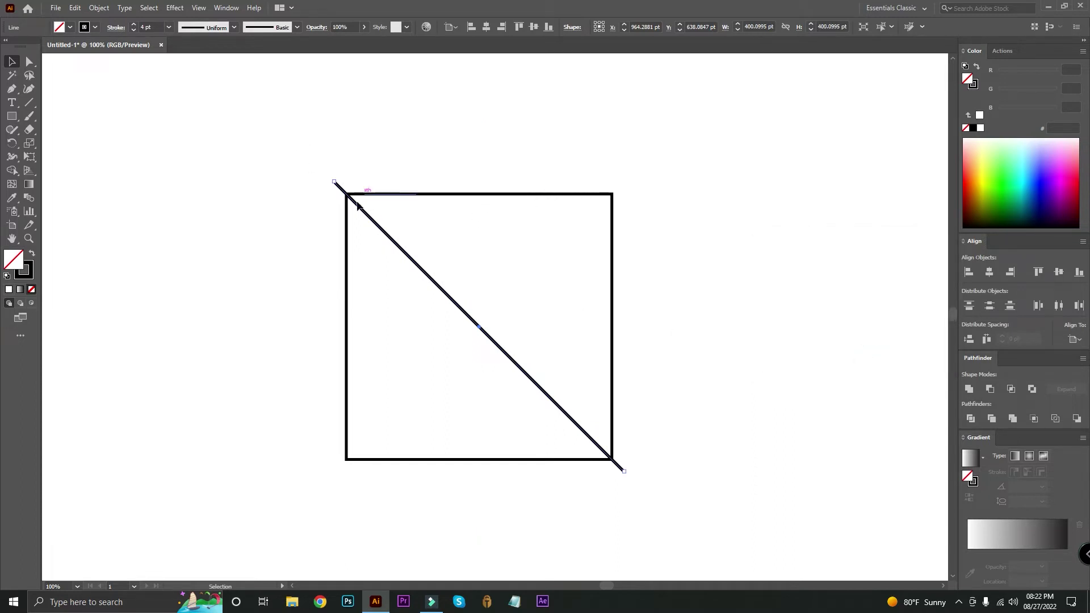
Add 45° rotated copies of the line, repeating for the remaining spokes
right_click(426, 280)
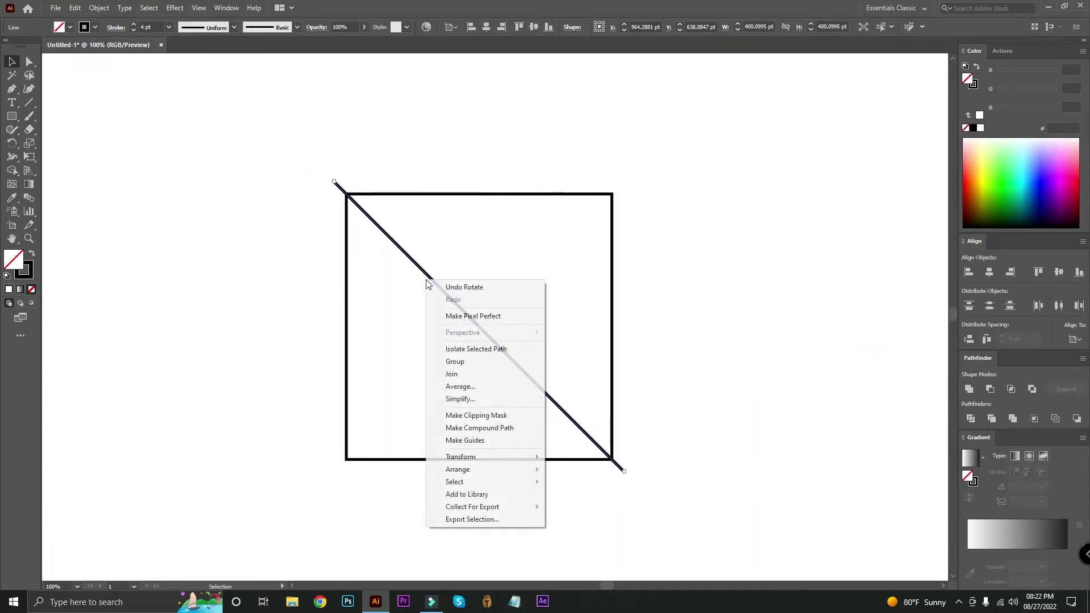
mouse_move(461, 457)
click(584, 487)
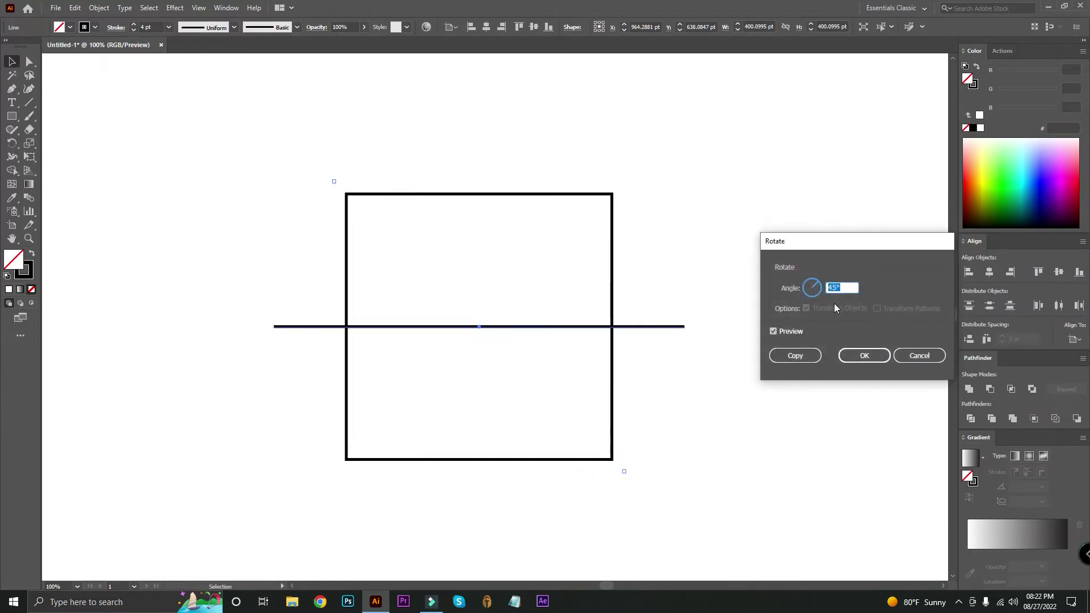
click(795, 356)
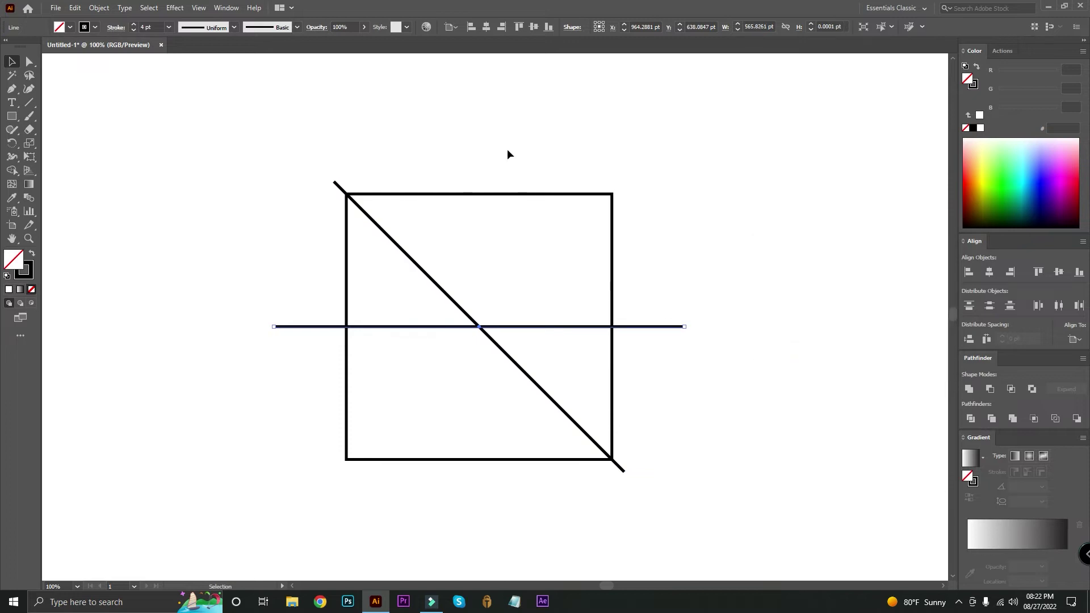
key(ctrl+d)
key(ctrl+d)
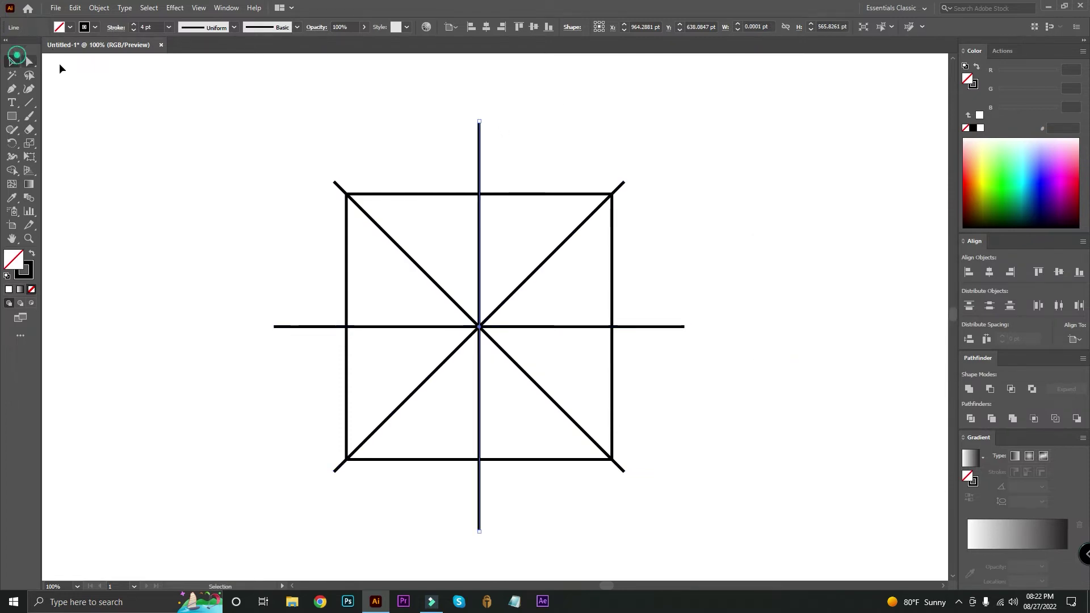
Select the square and lines, then erase all eight line stubs outside the square with Shape Builder
click(170, 77)
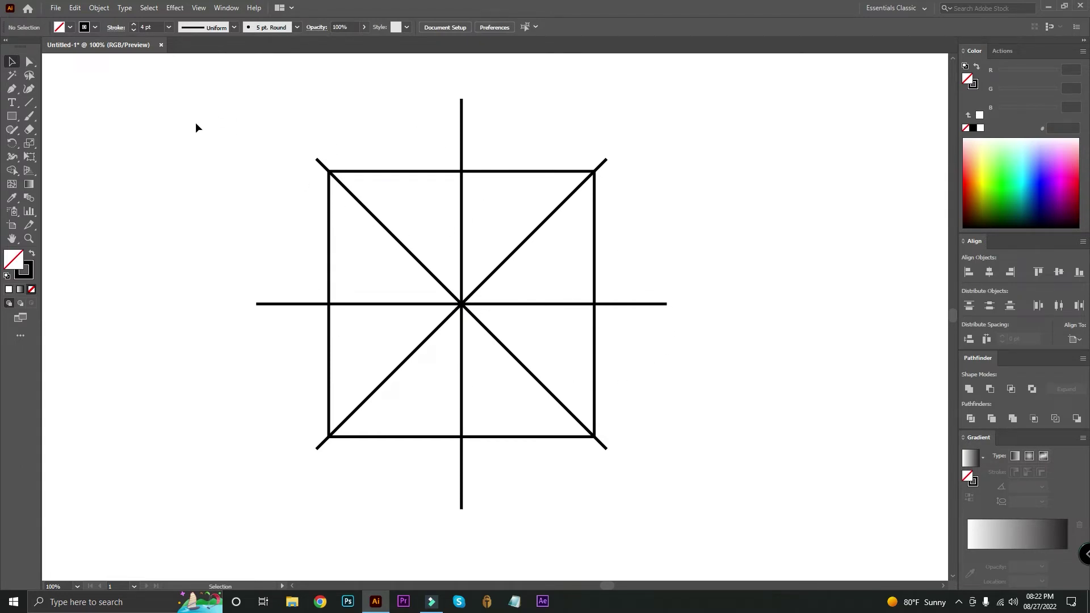
drag(167, 75, 684, 503)
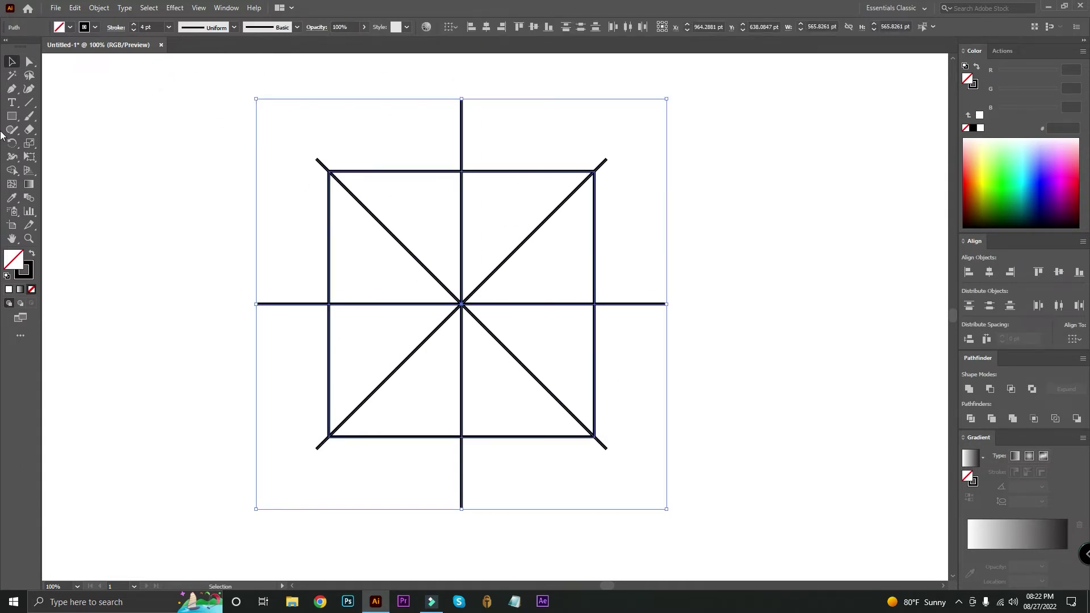
click(13, 169)
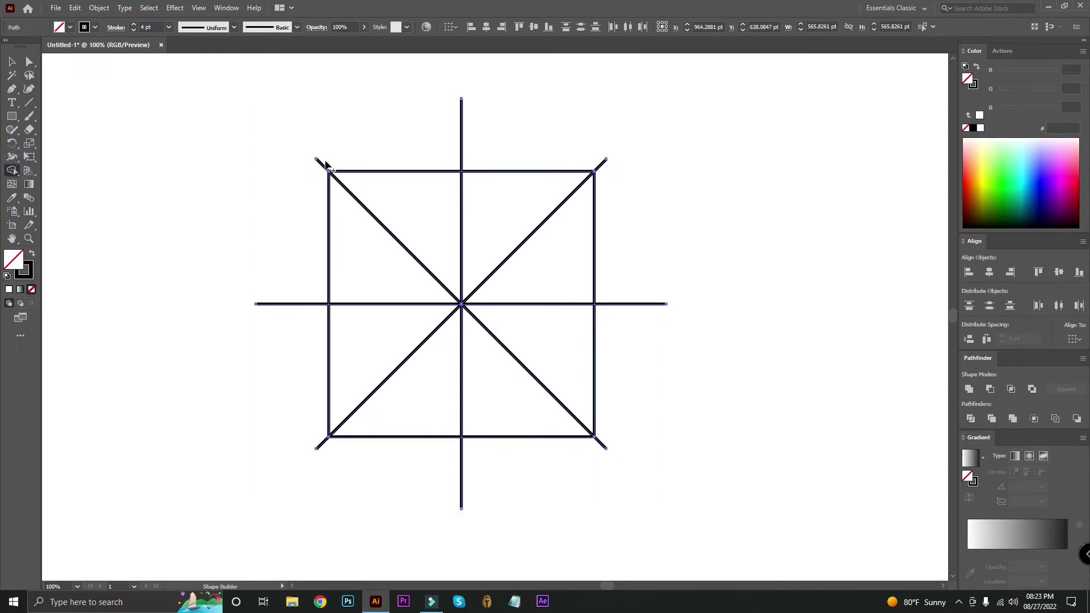
alt+click(324, 161)
drag(409, 132, 500, 142)
drag(596, 149, 610, 171)
drag(627, 258, 629, 352)
drag(616, 427, 591, 465)
drag(506, 469, 385, 469)
drag(282, 415, 328, 454)
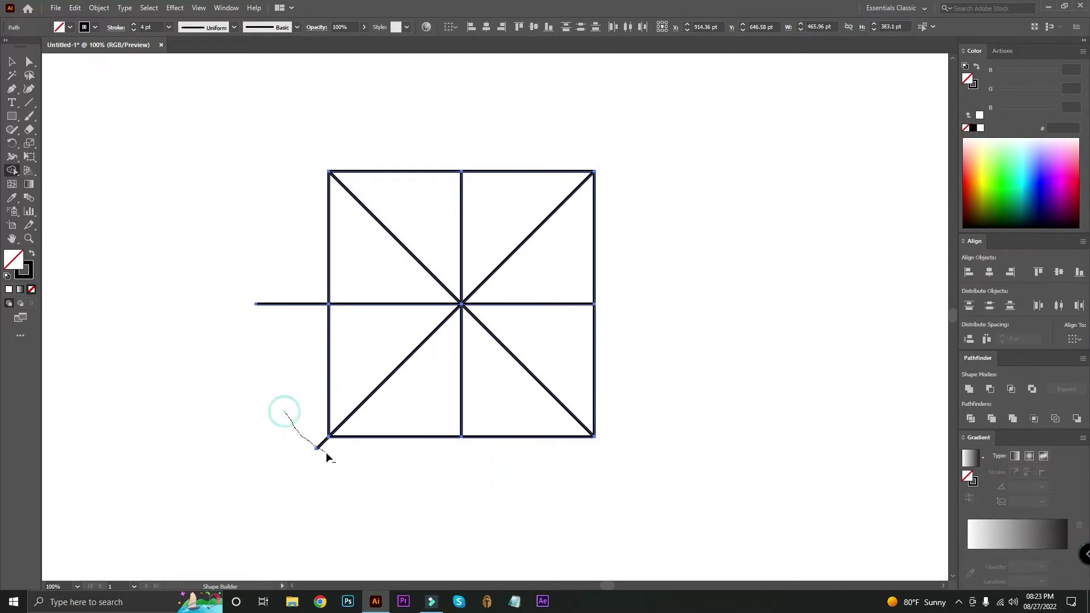
drag(283, 310, 290, 285)
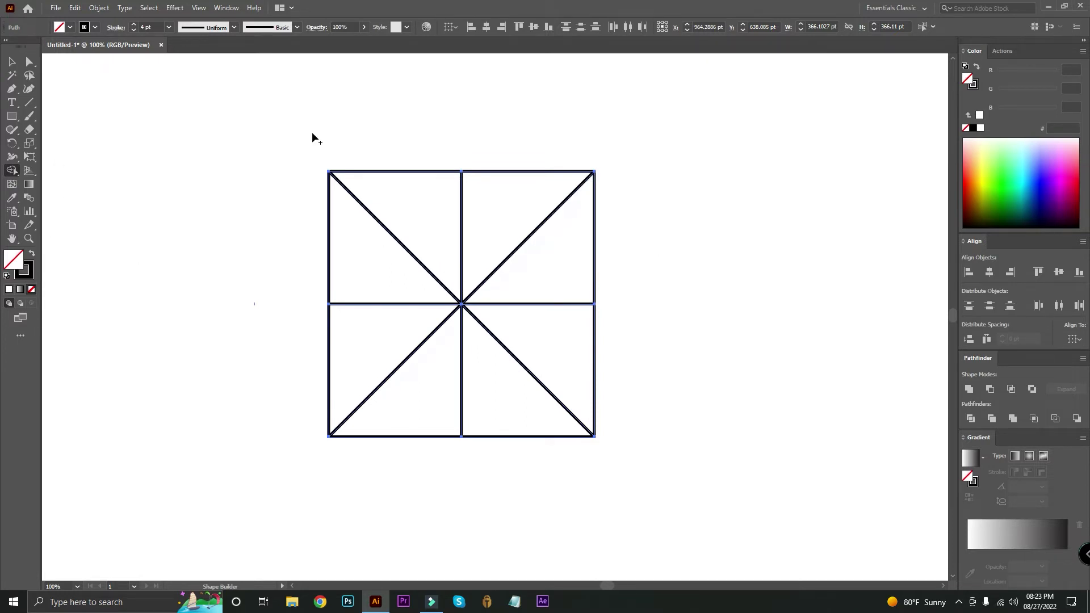
Go over the eight triangular segments inside the square, then deselect the artwork
click(549, 257)
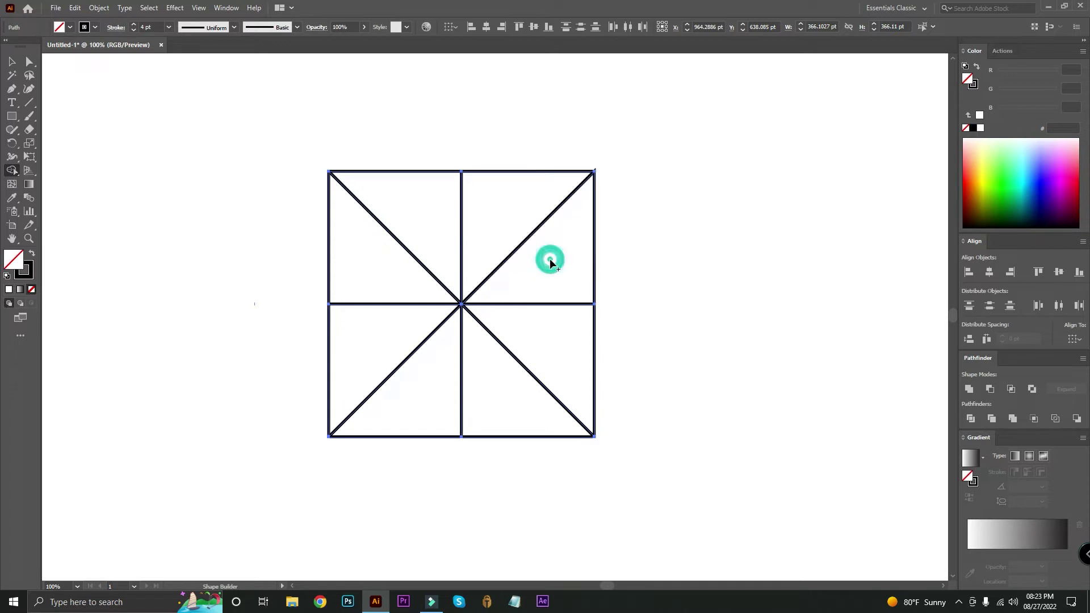
click(499, 217)
click(408, 212)
click(373, 268)
click(363, 332)
click(415, 395)
click(498, 399)
click(574, 356)
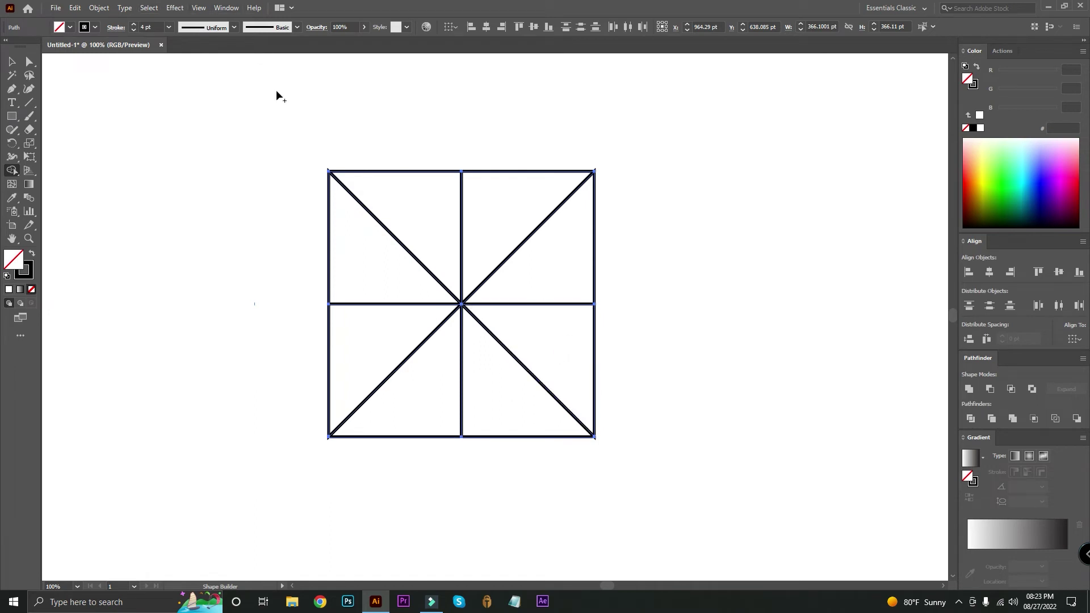
click(12, 61)
click(152, 206)
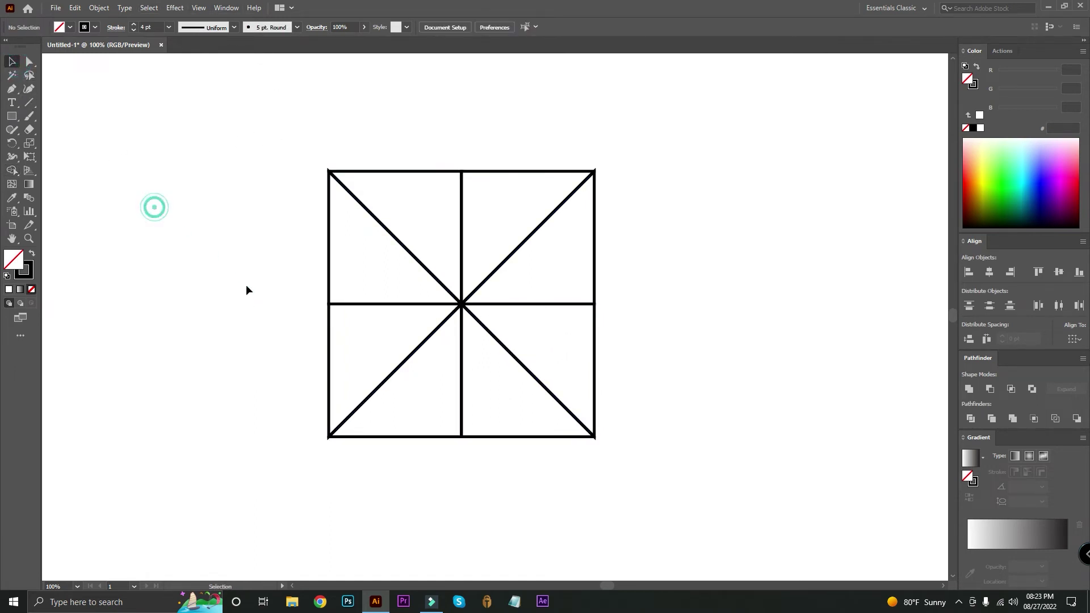
Copy the grid's lower-left square to the right side of the grid
drag(246, 288, 151, 252)
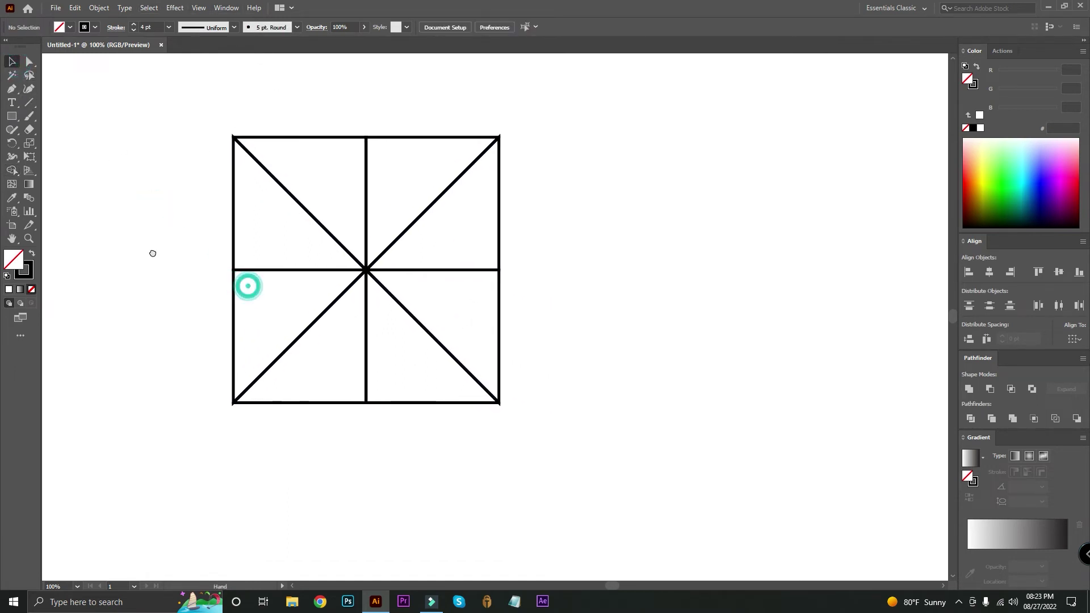
click(241, 320)
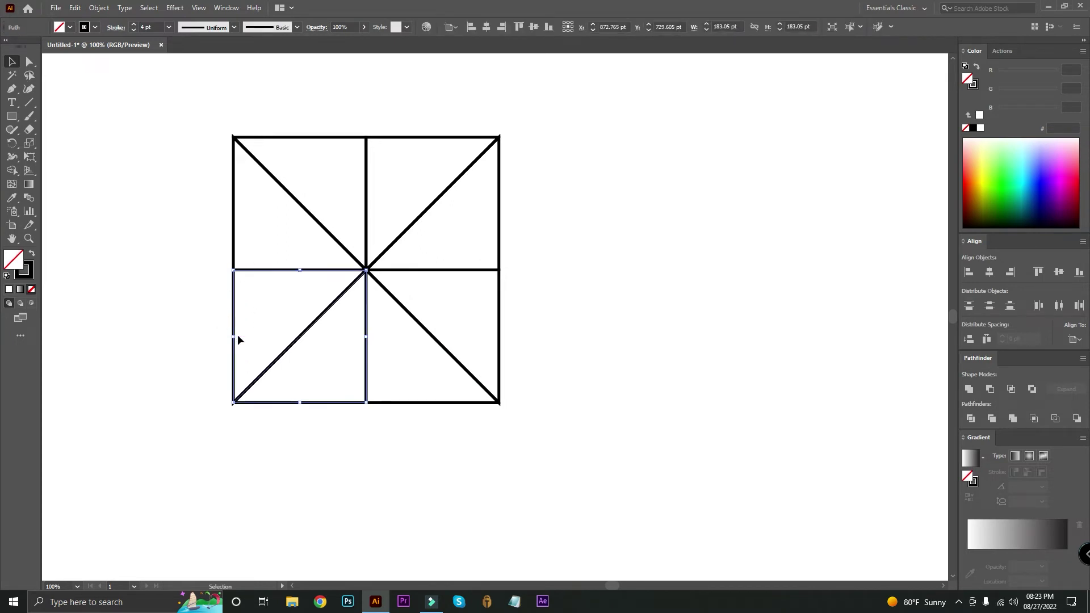
drag(237, 311, 497, 329)
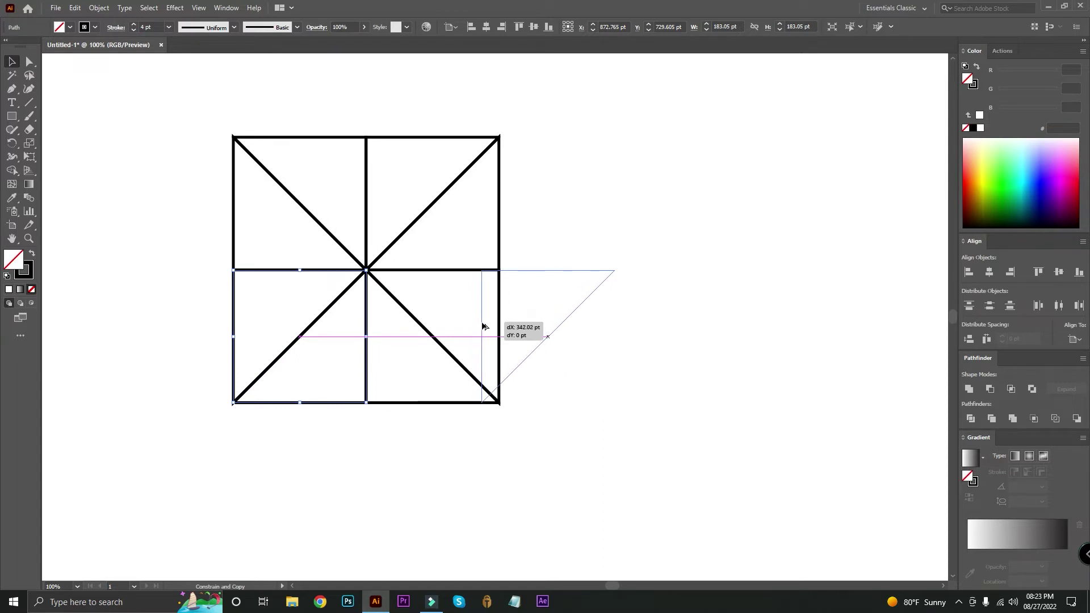
drag(496, 329, 504, 328)
click(577, 136)
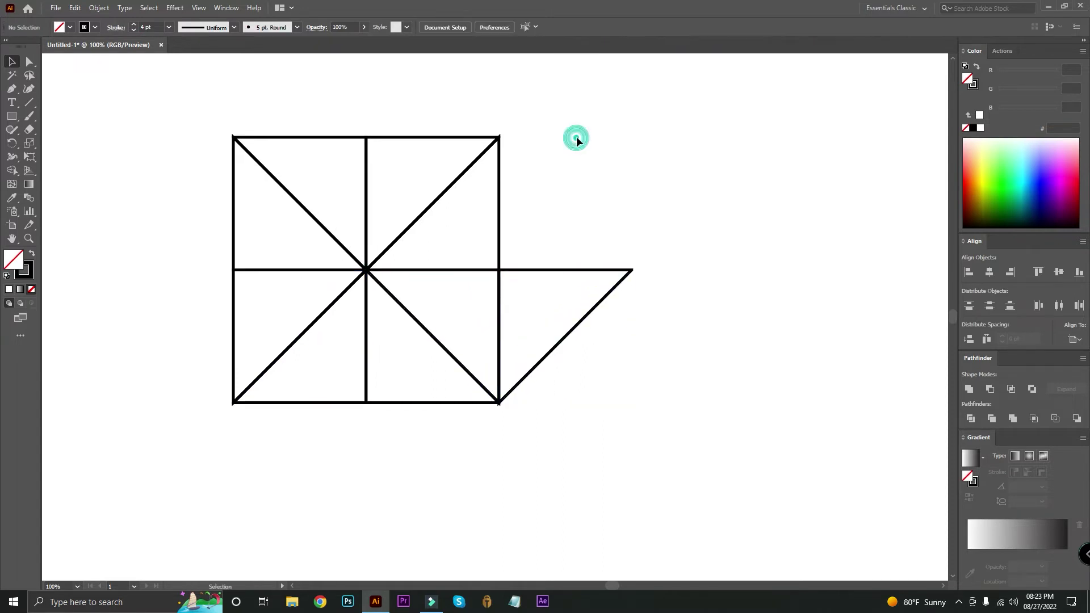
Move triangles above the top-right, left of, and below the bottom-left squares, then select everything
drag(530, 134, 552, 210)
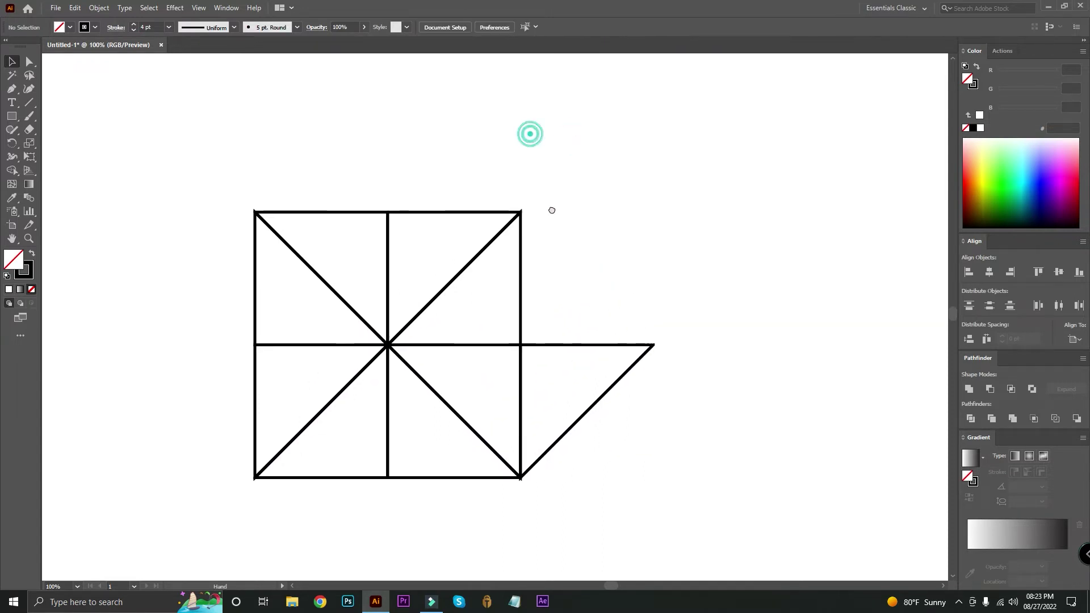
click(429, 479)
mouse_move(428, 479)
mouse_down()
mouse_move(426, 335)
mouse_move(450, 239)
mouse_move(428, 212)
mouse_up()
drag(519, 298, 255, 298)
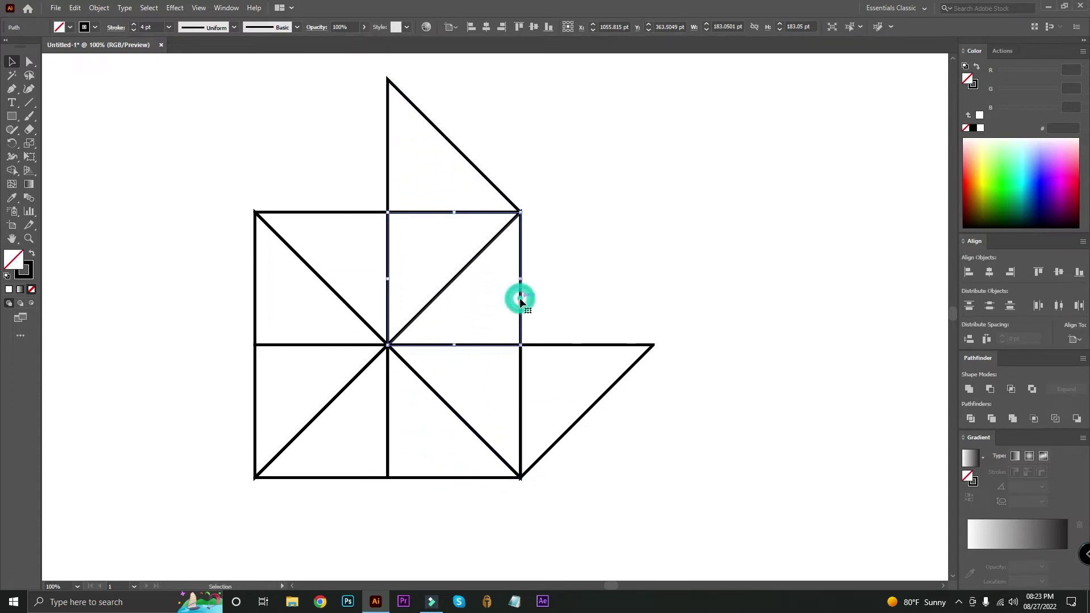
drag(348, 185, 348, 450)
click(582, 537)
key(ctrl+minus)
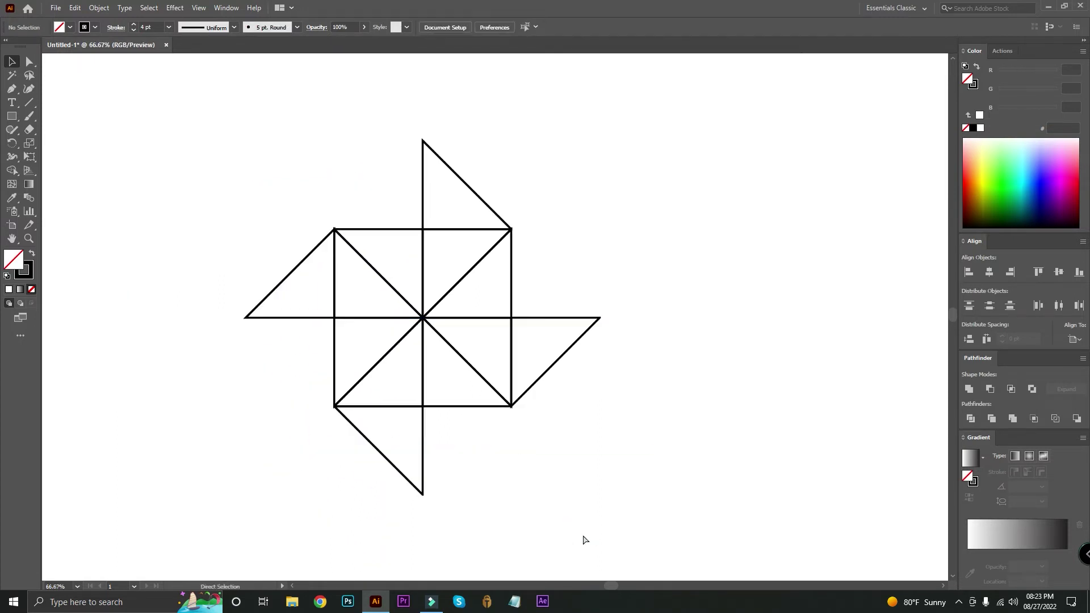
key(ctrl+minus)
mouse_move(657, 521)
mouse_down()
mouse_move(278, 314)
mouse_move(253, 189)
mouse_up()
key(ctrl+1)
Merge the left, top, right and bottom triangle pairs into blades, then draw a small square beside them
click(11, 171)
drag(339, 264, 406, 280)
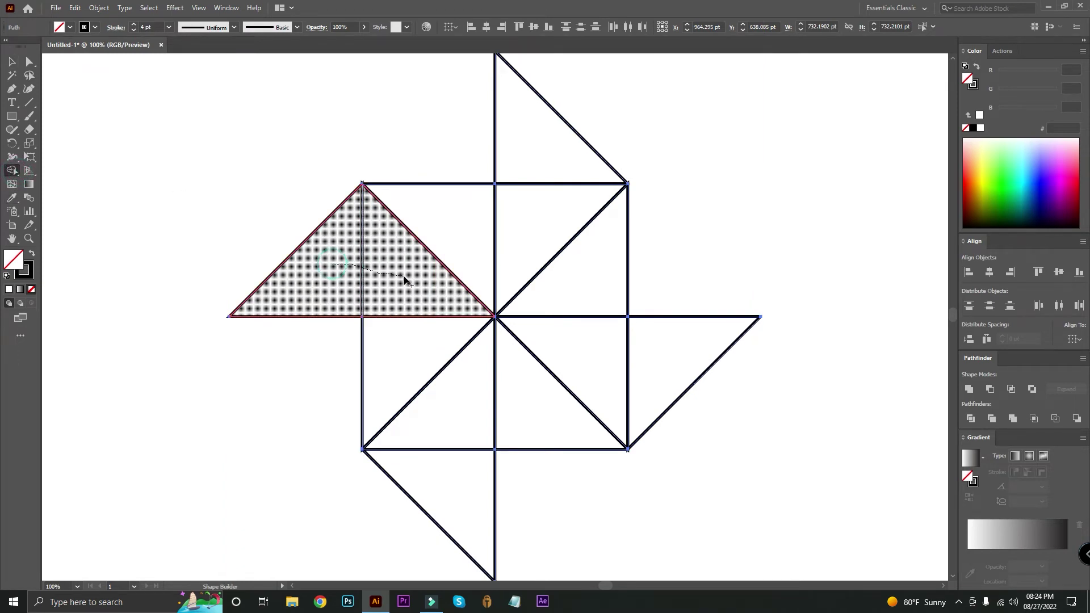
drag(544, 144, 518, 246)
drag(625, 360, 693, 346)
drag(445, 414, 431, 488)
click(8, 60)
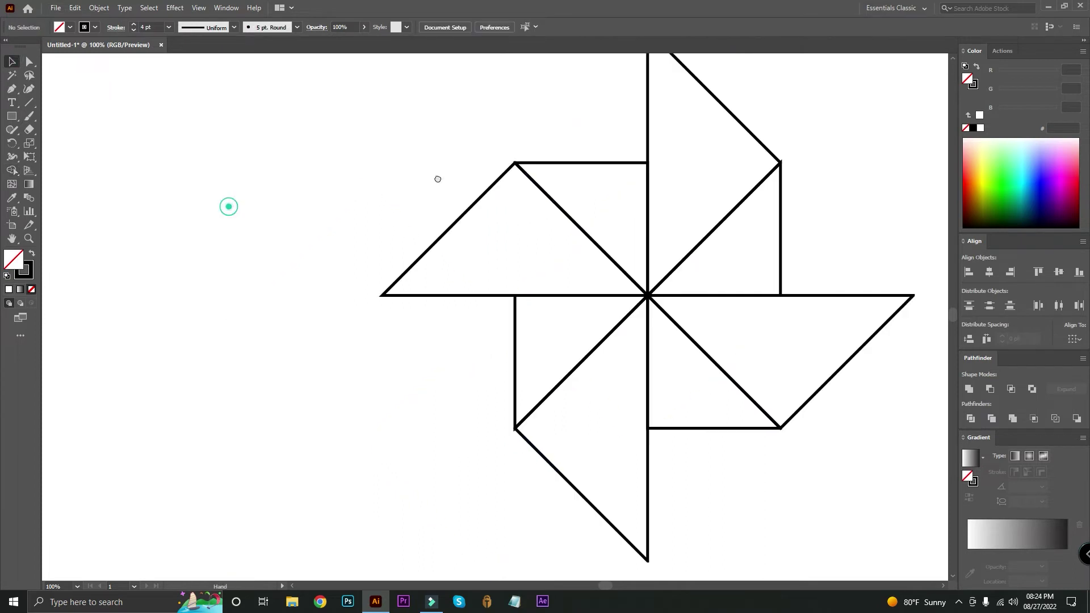
drag(226, 204, 392, 178)
drag(221, 143, 278, 198)
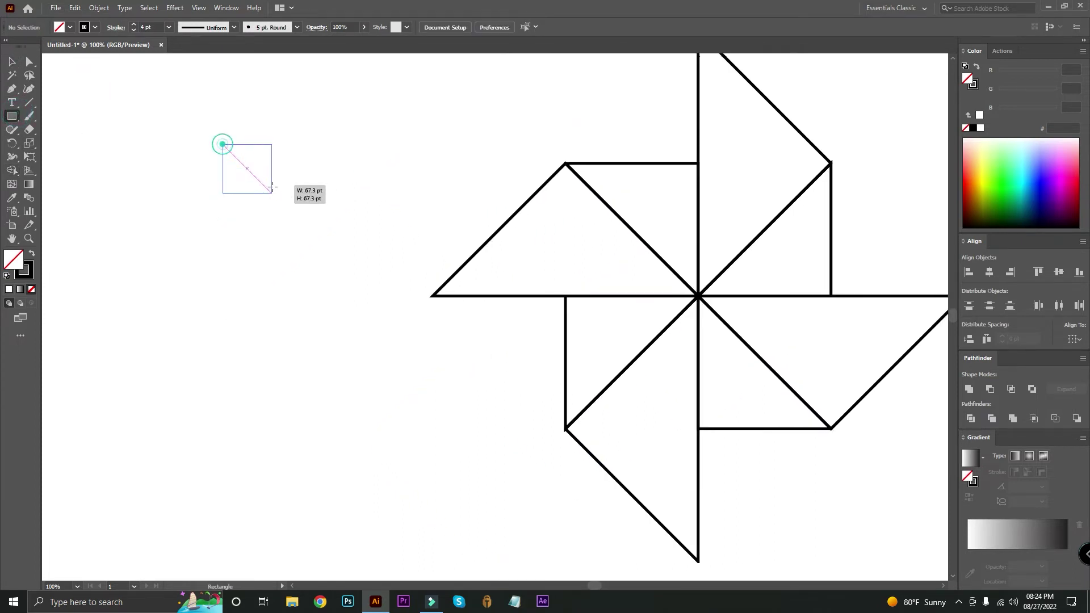
Fill the small square blue and add a light blue copy below it
key(shift+x)
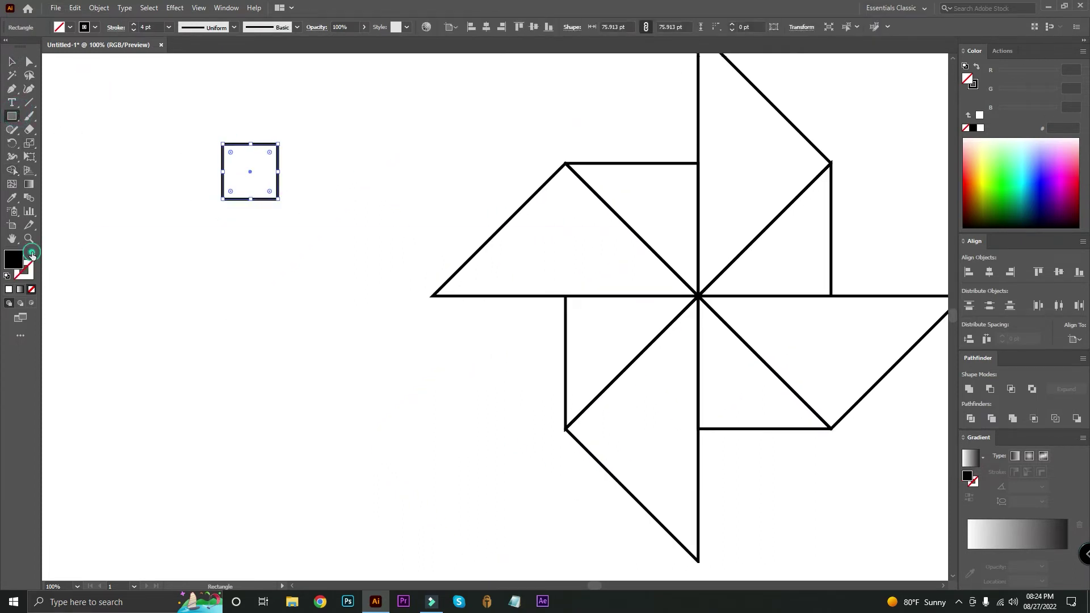
drag(1000, 109, 1057, 109)
drag(999, 90, 1015, 91)
key(v)
drag(249, 170, 250, 246)
click(1032, 90)
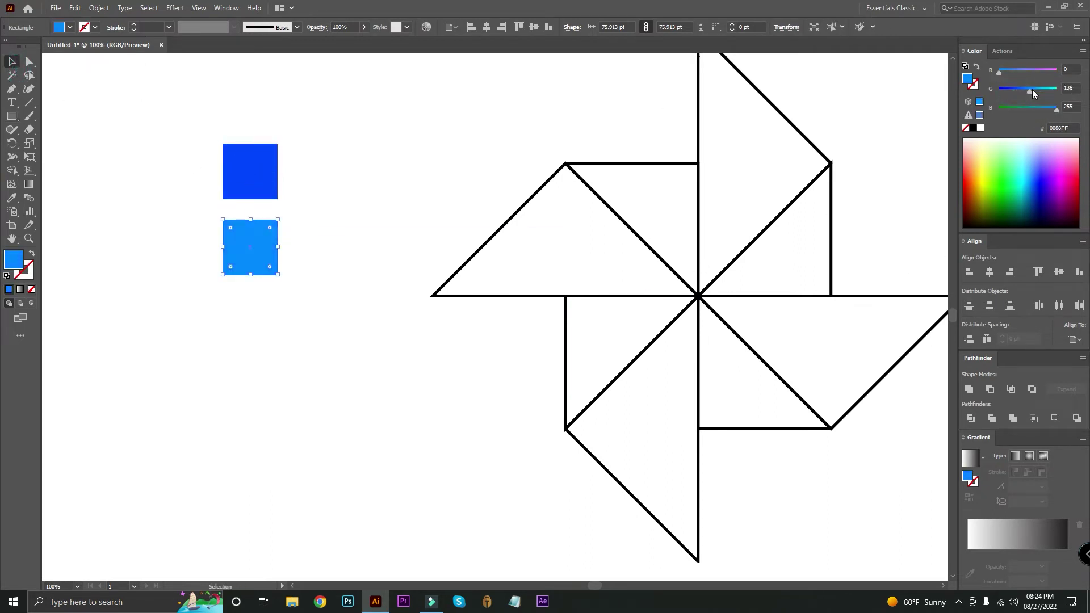
Add a yellow copy below the light blue square and an orange one beneath it
drag(250, 246, 250, 347)
drag(1038, 89, 1056, 89)
mouse_move(1057, 108)
mouse_down()
mouse_move(999, 108)
mouse_move(1041, 90)
mouse_up()
click(1055, 69)
drag(250, 348, 249, 432)
drag(1041, 90, 1025, 89)
Recolour the lower squares red and red-orange, then zoom out to the whole artboard
shift+click(250, 348)
scroll(243, 328, down, 3)
drag(244, 328, 258, 412)
scroll(347, 441, down, 2)
click(238, 346)
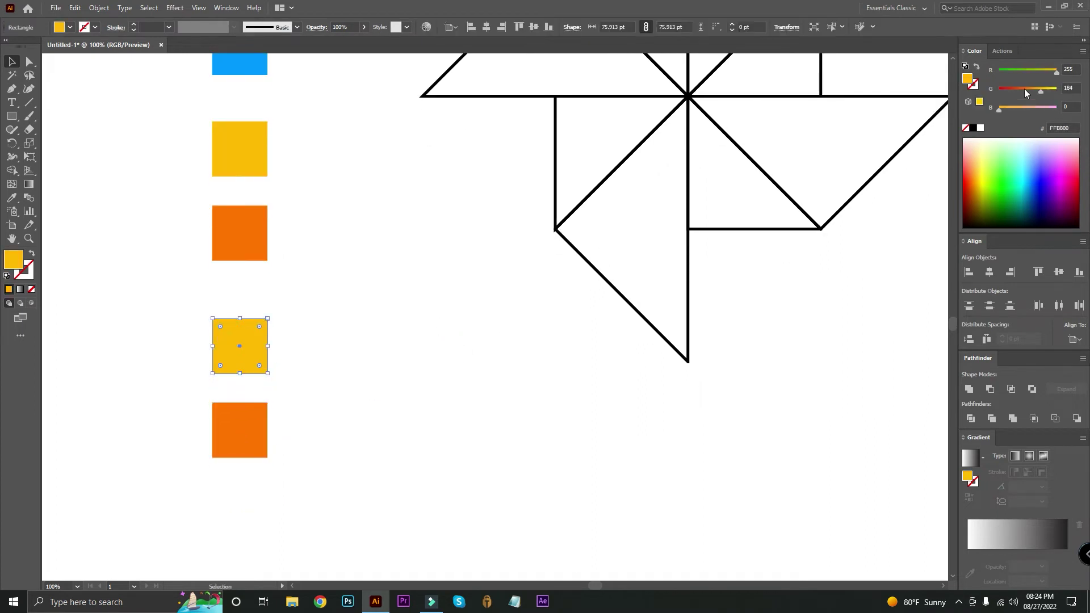
click(239, 430)
drag(1025, 89, 1017, 90)
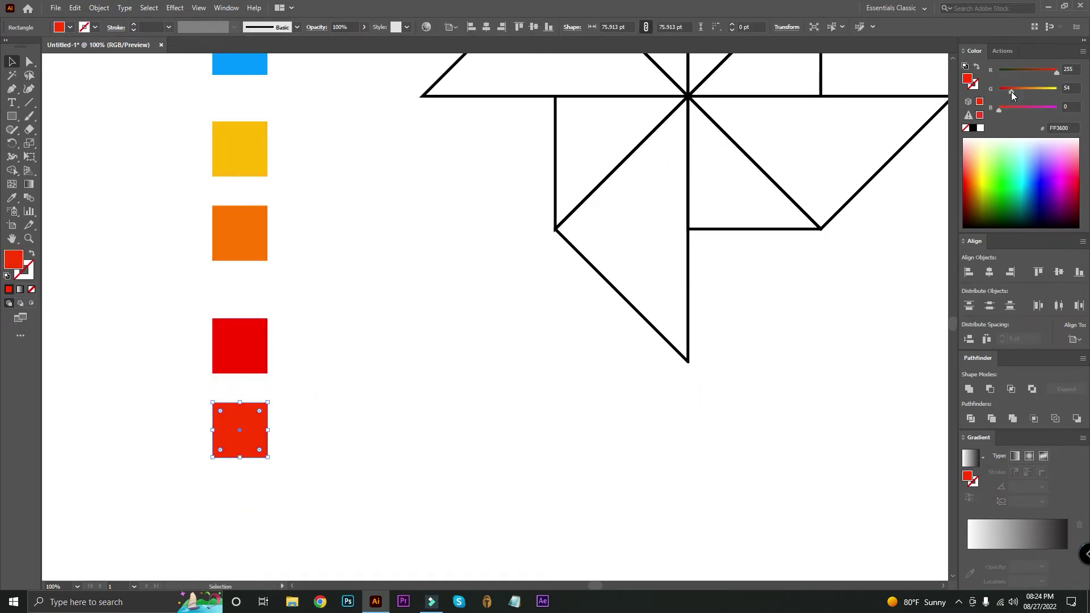
key(ctrl+minus)
key(ctrl+minus)
click(441, 348)
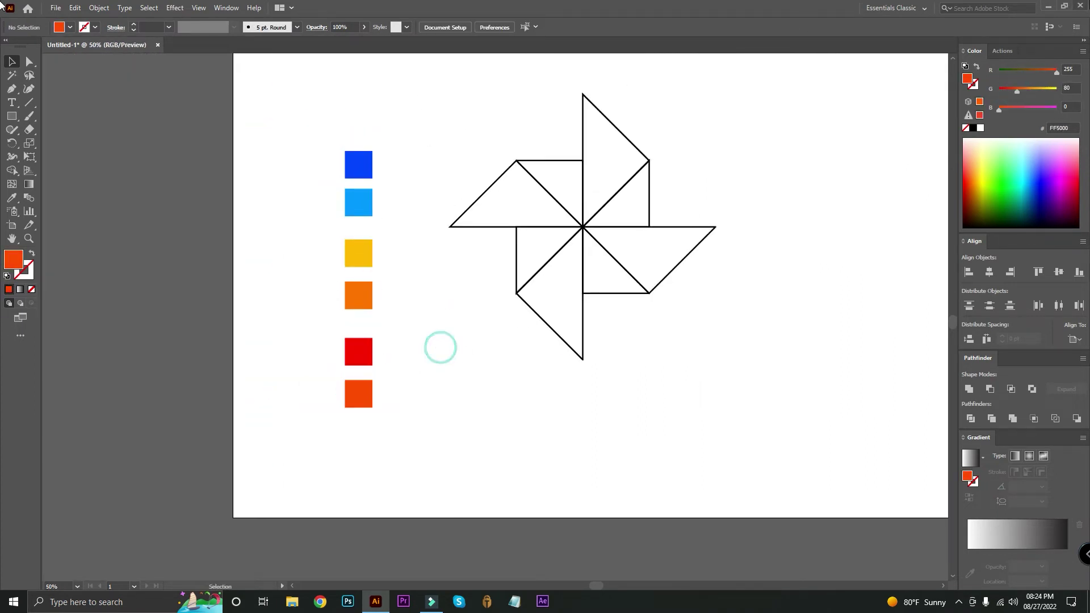
Fill the top-left blade dark blue and the triangle above it light blue with the Eyedropper
drag(448, 180, 484, 209)
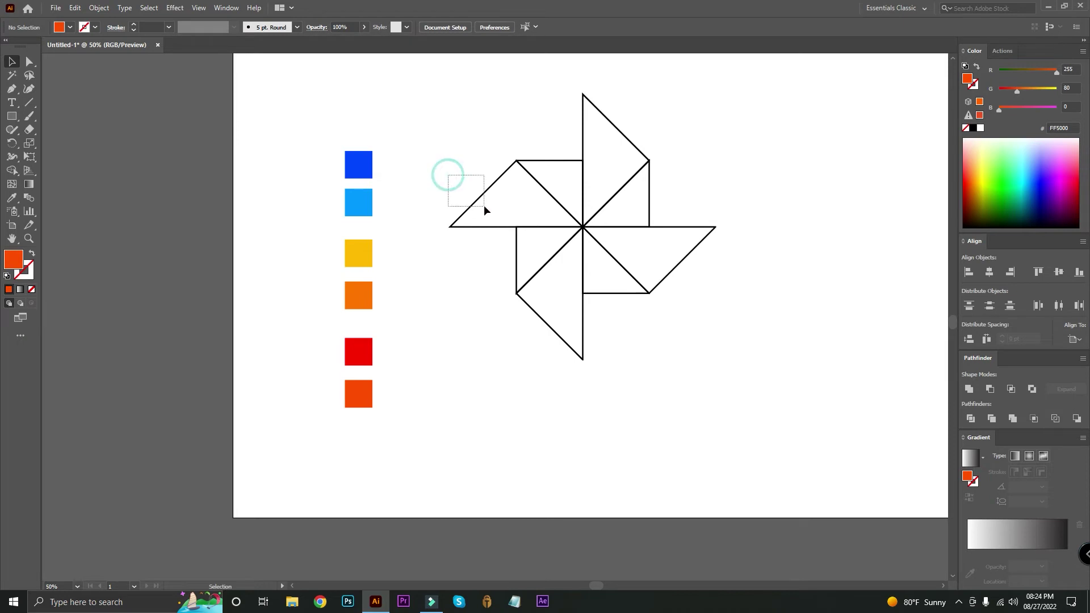
click(12, 198)
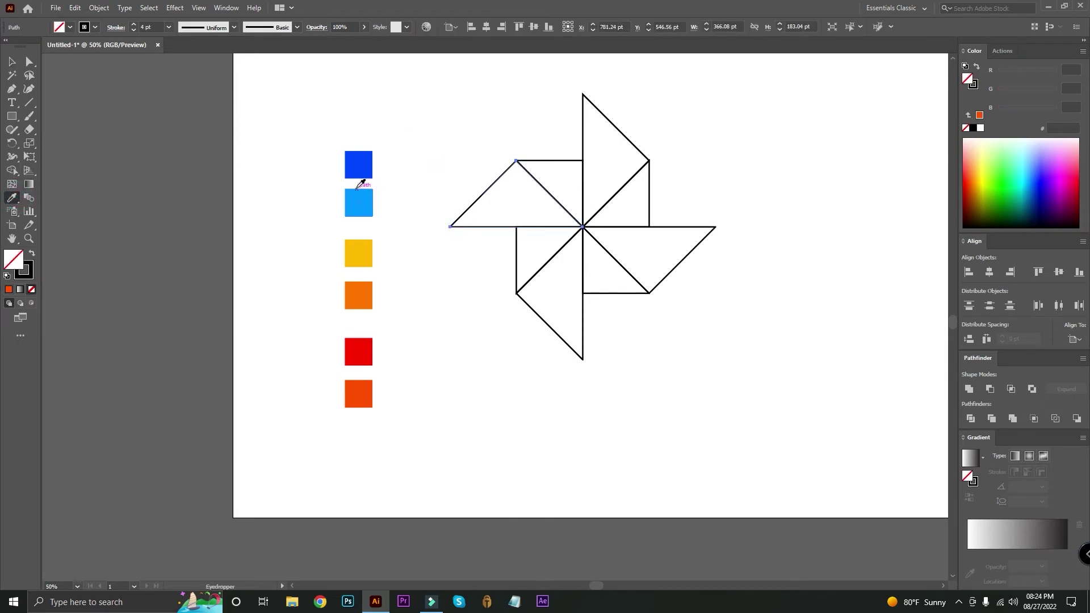
click(371, 167)
key(v)
click(374, 54)
drag(389, 96, 324, 81)
click(502, 146)
click(13, 199)
click(294, 184)
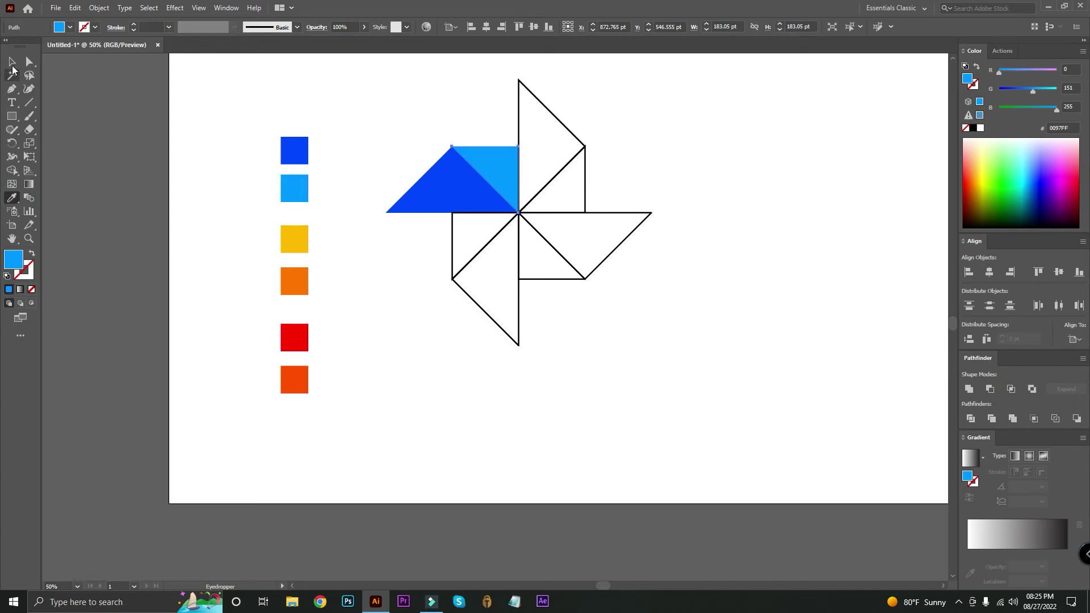
Fill the next triangles orange, yellow, red and orange-red from the swatch squares
drag(443, 99, 371, 95)
ctrl+click(480, 109)
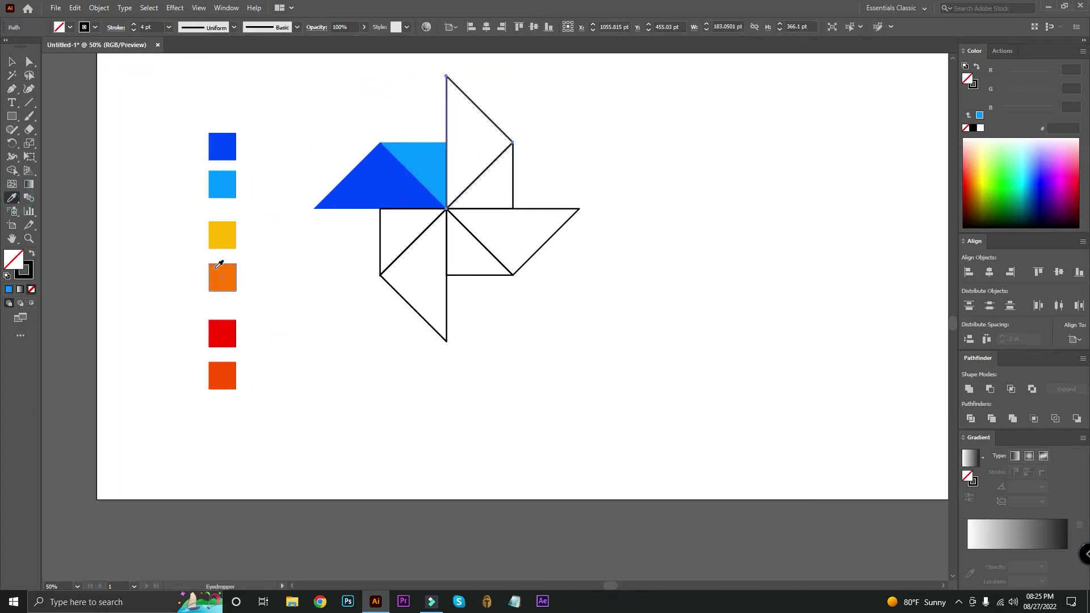
click(219, 265)
ctrl+click(501, 182)
click(221, 236)
drag(557, 237, 598, 301)
click(222, 333)
drag(488, 261, 465, 304)
click(222, 376)
Copy the two blue swatch squares leftward and recolour them dark green and bright green
click(13, 62)
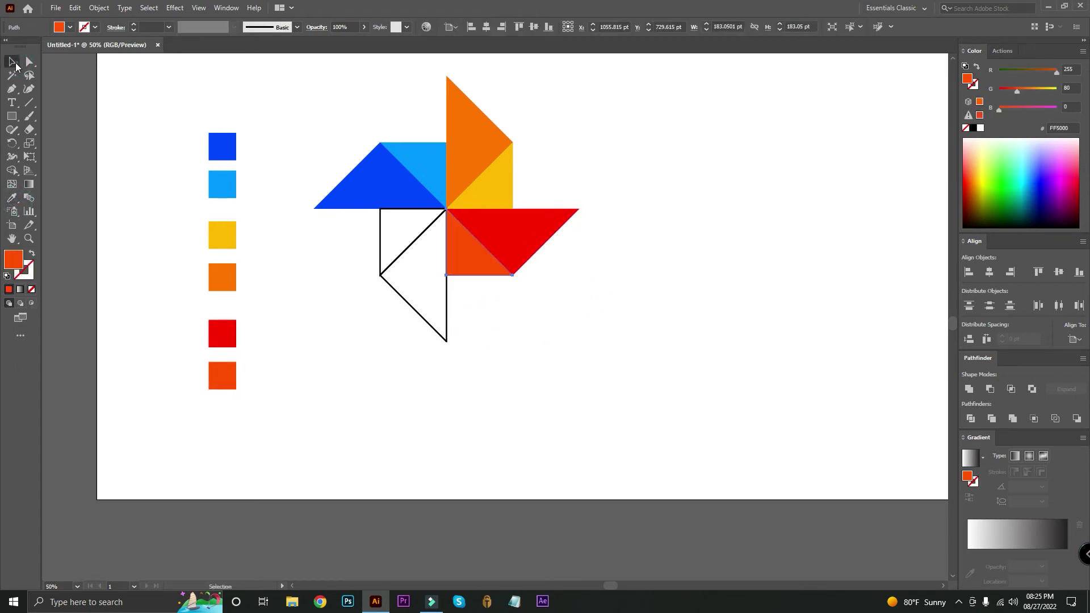
drag(262, 283, 299, 306)
mouse_move(227, 124)
mouse_down()
mouse_move(287, 207)
mouse_move(219, 213)
mouse_up()
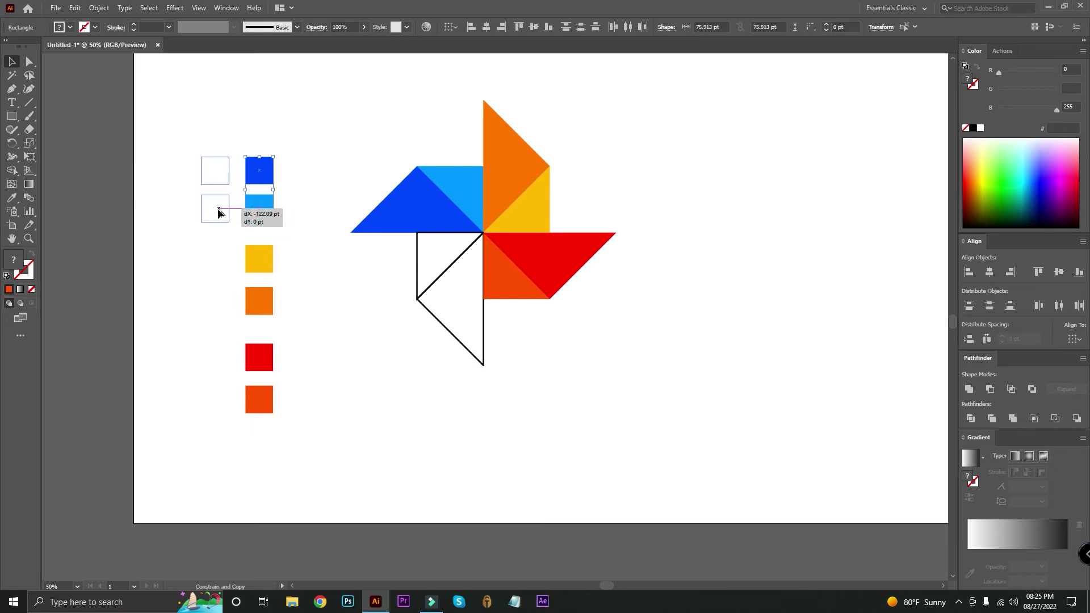
click(215, 170)
mouse_move(1056, 109)
mouse_down()
mouse_move(1000, 109)
mouse_move(1044, 88)
mouse_up()
click(215, 208)
key(ctrl+shift+a)
Fill the last two lower triangles bright green and dark green, then select all triangles
key(ctrl+equal)
key(i)
click(120, 171)
click(307, 362)
click(12, 198)
click(120, 121)
key(v)
click(300, 165)
scroll(479, 458, up, 3)
key(ctrl+a)
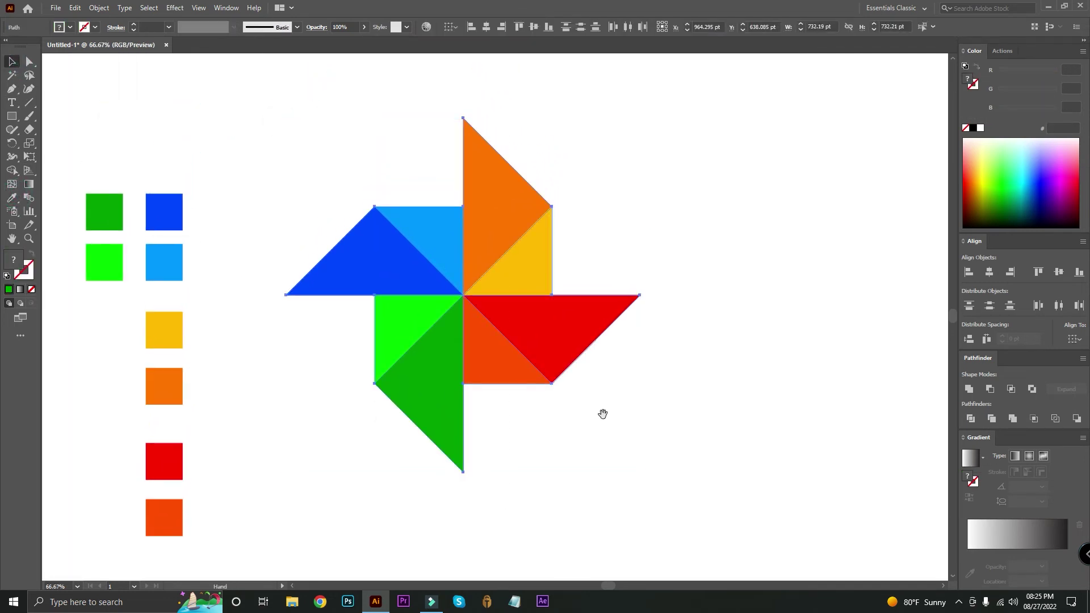
drag(603, 414, 557, 446)
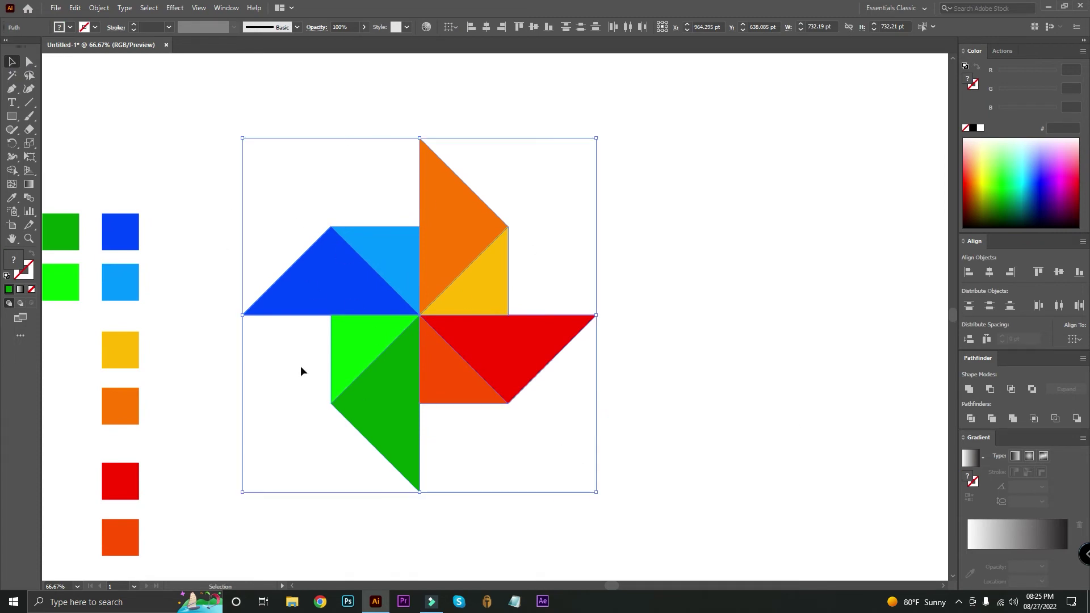
Apply Object > Create Gradient Mesh with 2 rows and 2 columns to all triangles, then deselect
click(100, 8)
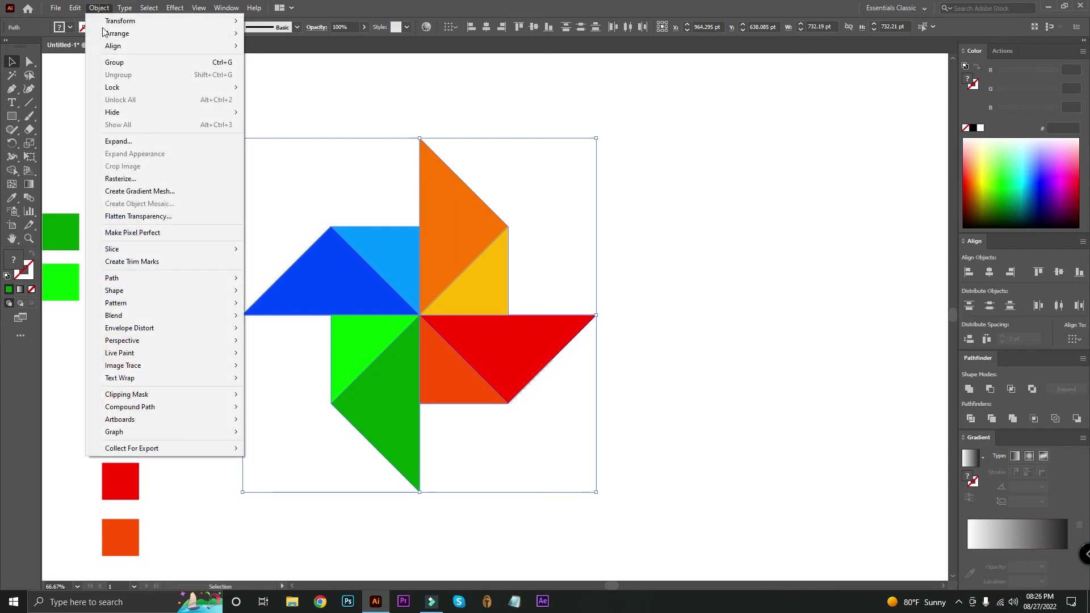
click(100, 8)
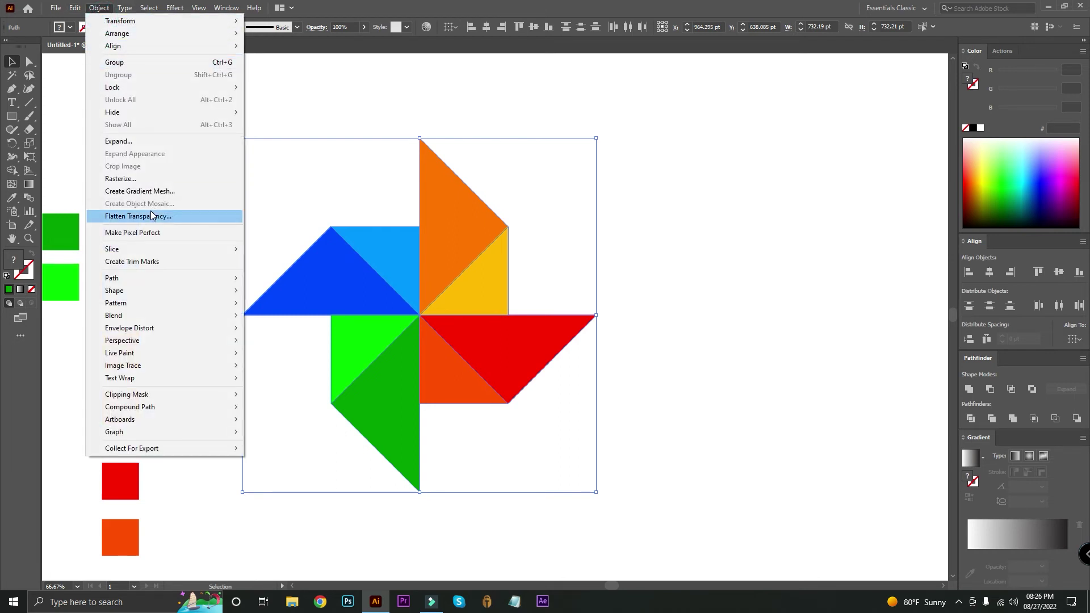
click(152, 191)
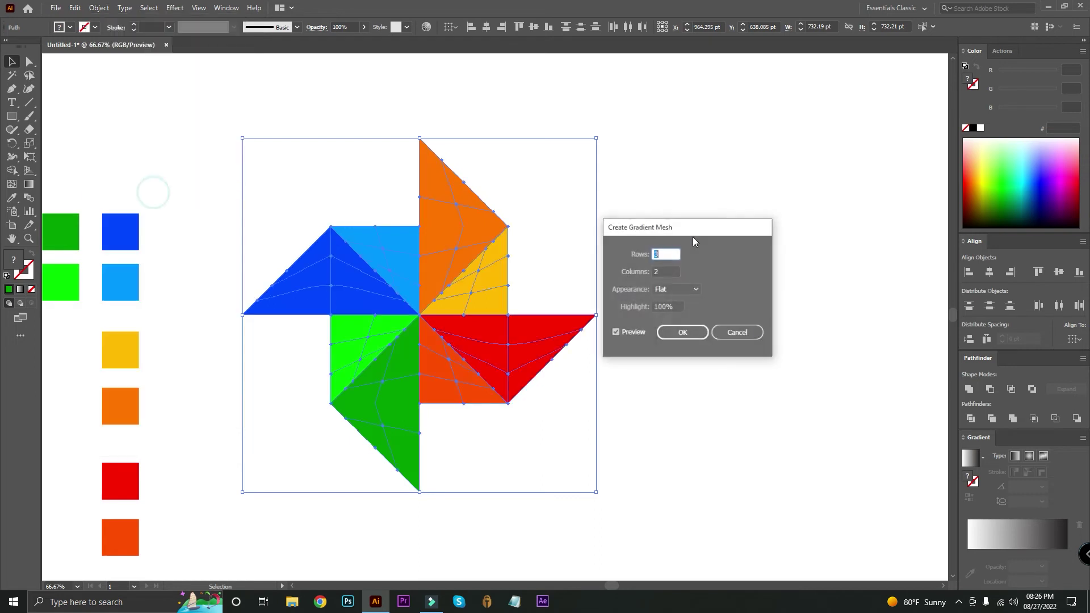
key(Tab)
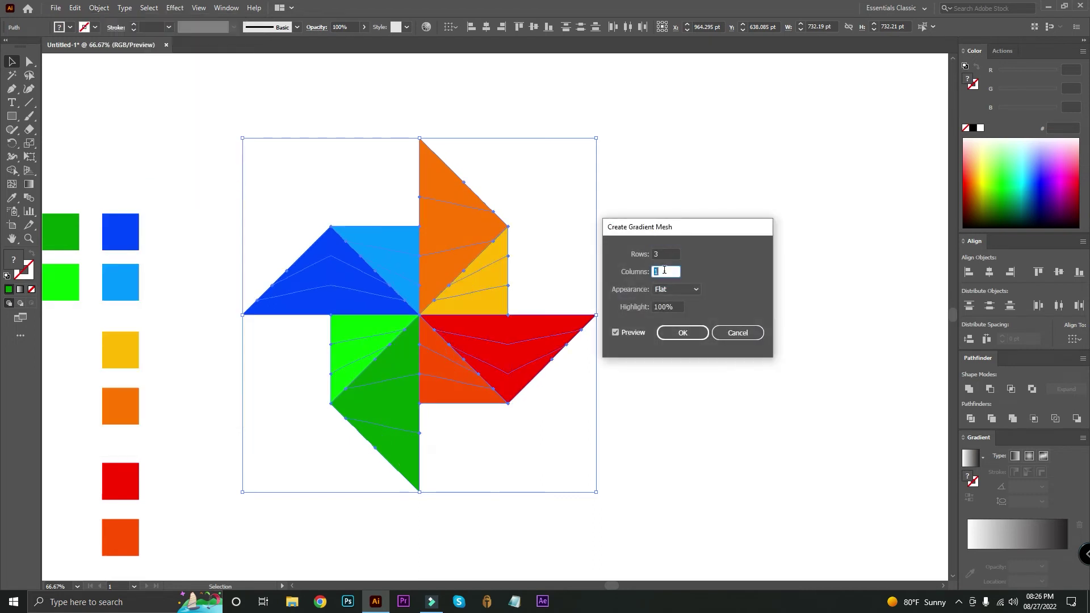
key(Up)
key(Down)
key(Up)
click(664, 255)
key(Down)
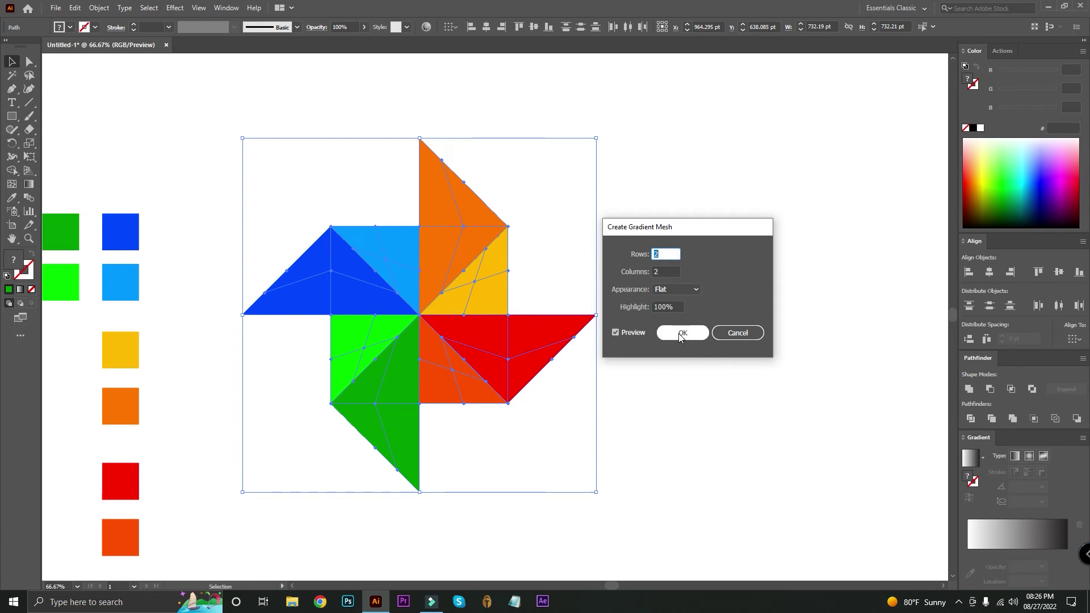
click(682, 333)
click(30, 61)
click(171, 87)
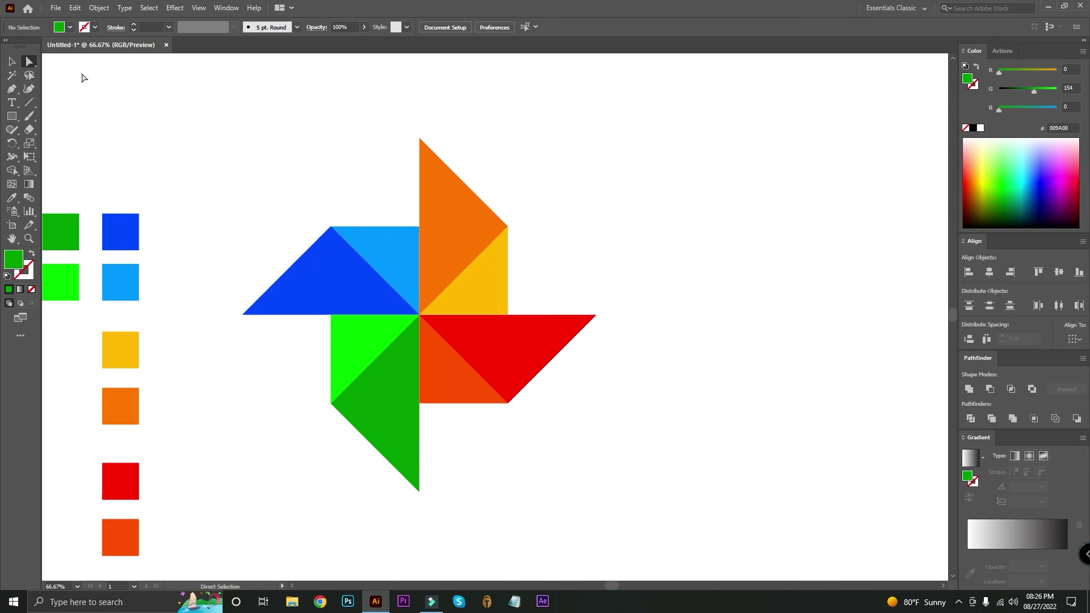
Tint a mesh point in the dark blue triangle light blue and in the light blue triangle dark blue
click(337, 267)
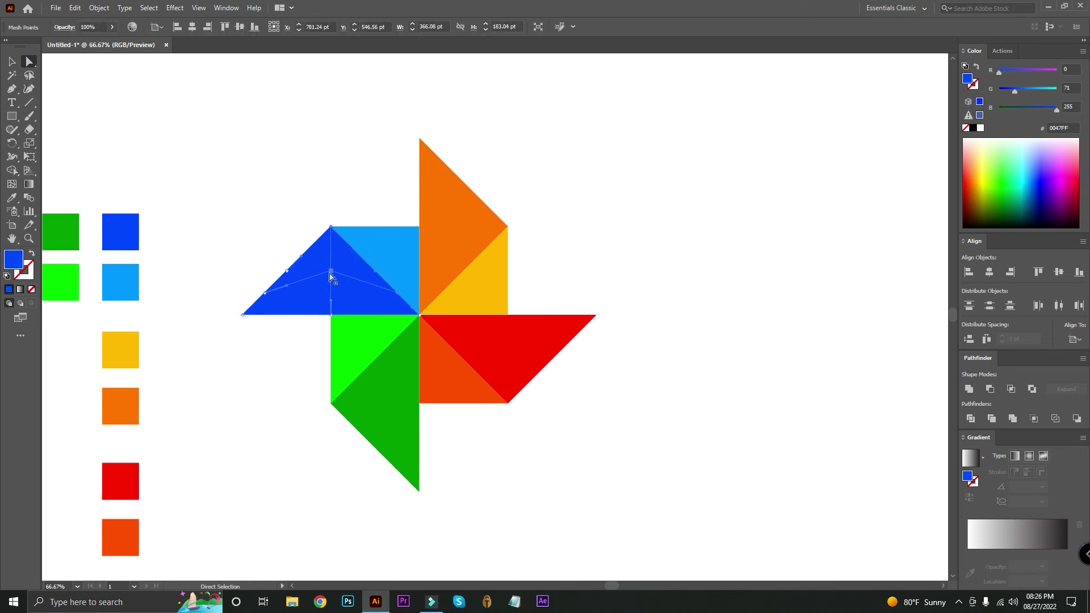
key(i)
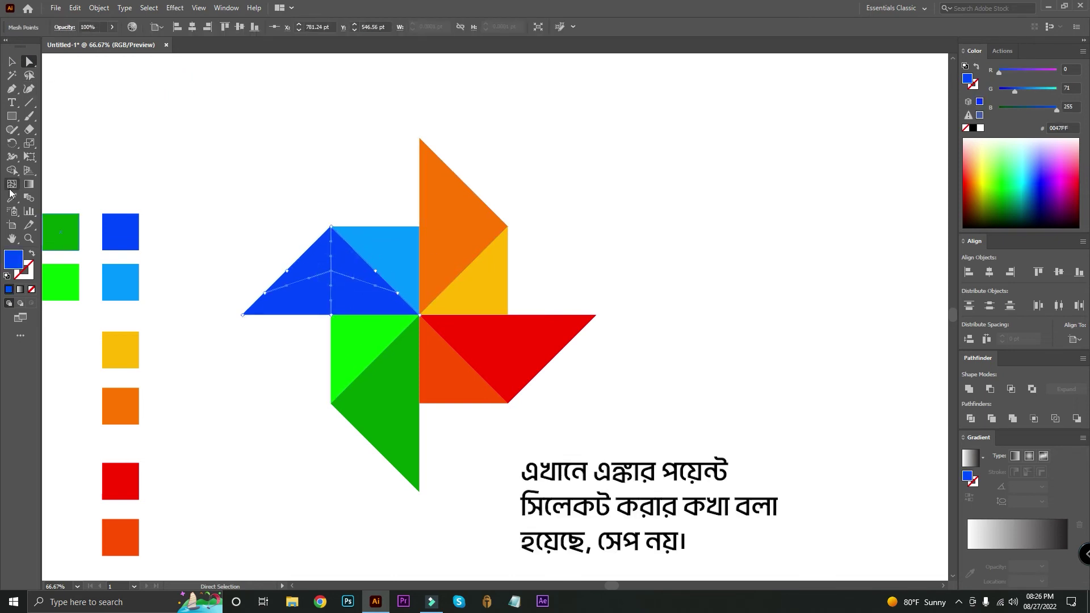
click(390, 243)
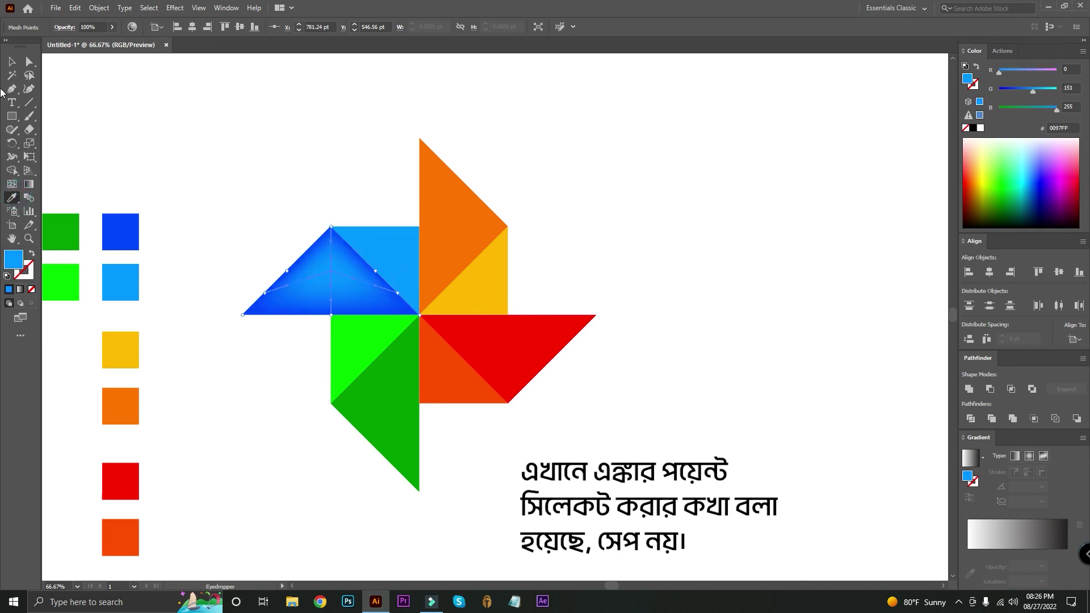
click(11, 61)
click(243, 107)
scroll(312, 255, right, 3)
click(312, 255)
key(a)
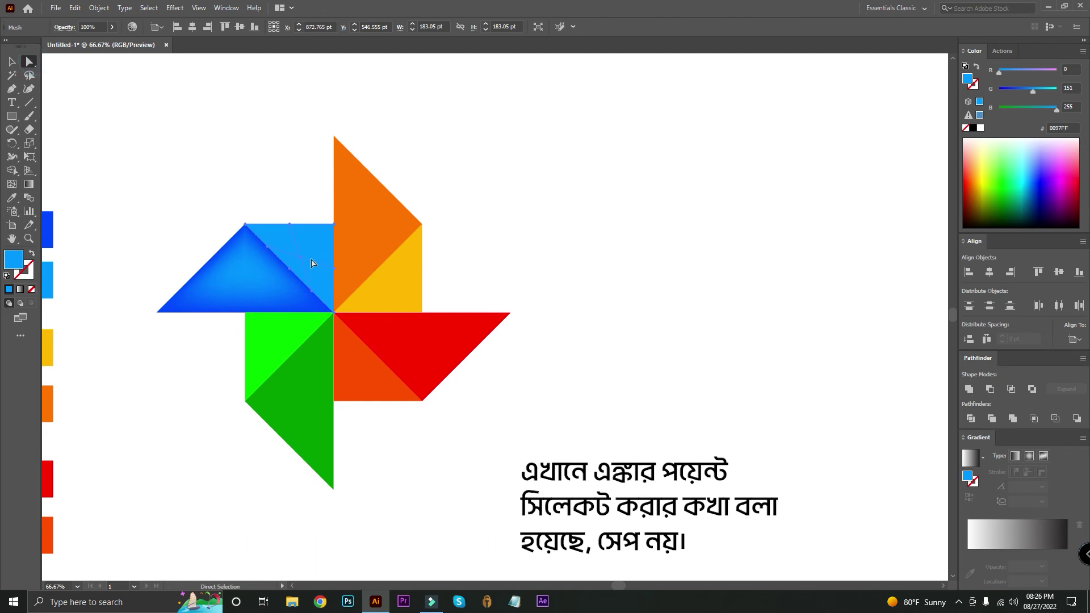
click(11, 198)
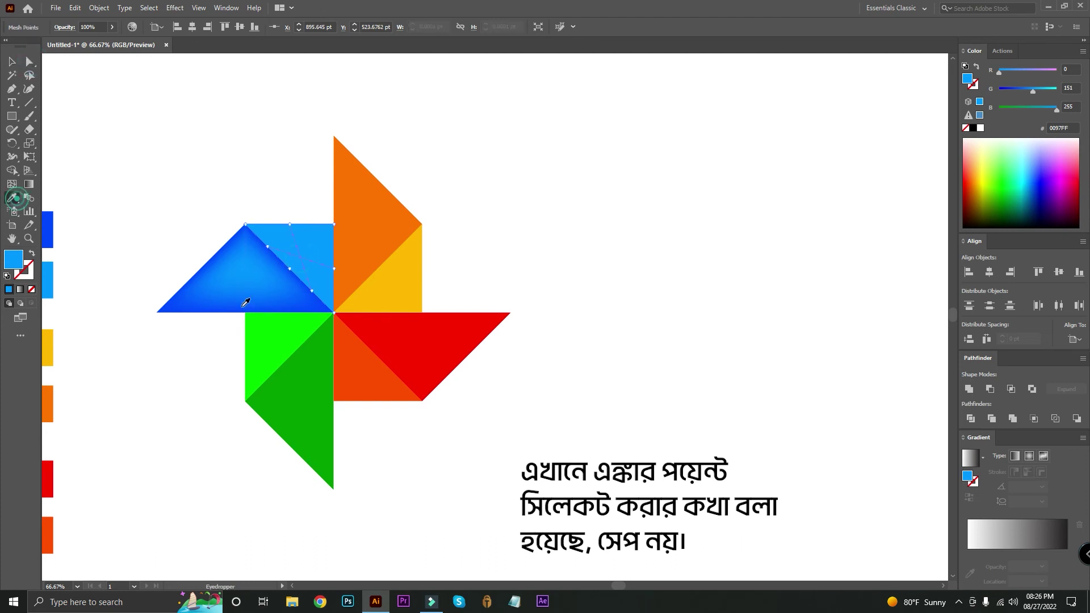
click(47, 229)
scroll(113, 235, left, 3)
Tint the orange triangle's mesh point yellow and the yellow triangle's mesh point orange
click(29, 61)
click(457, 215)
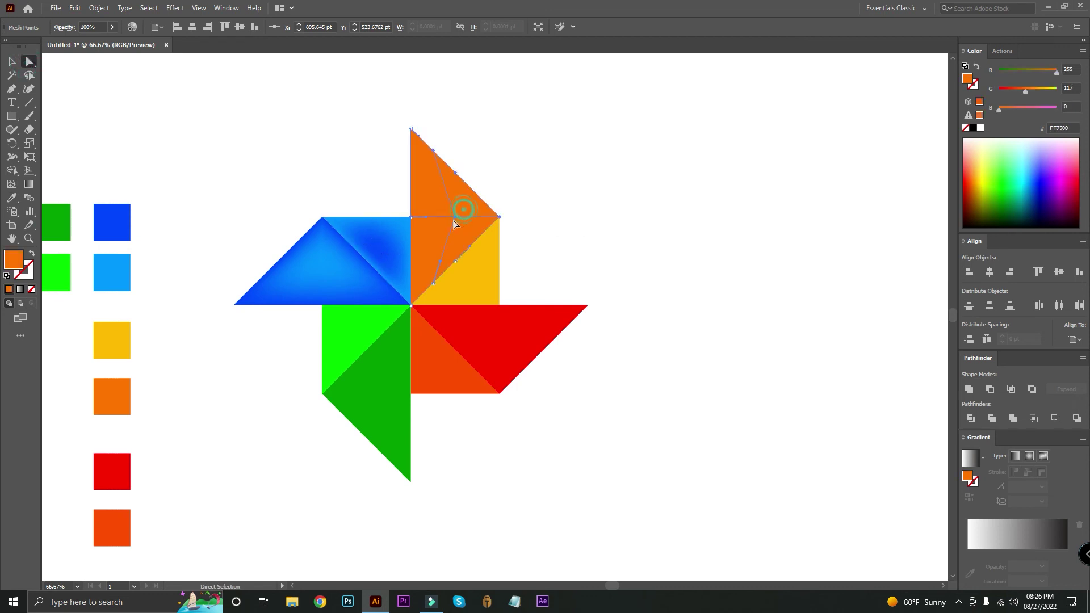
click(12, 198)
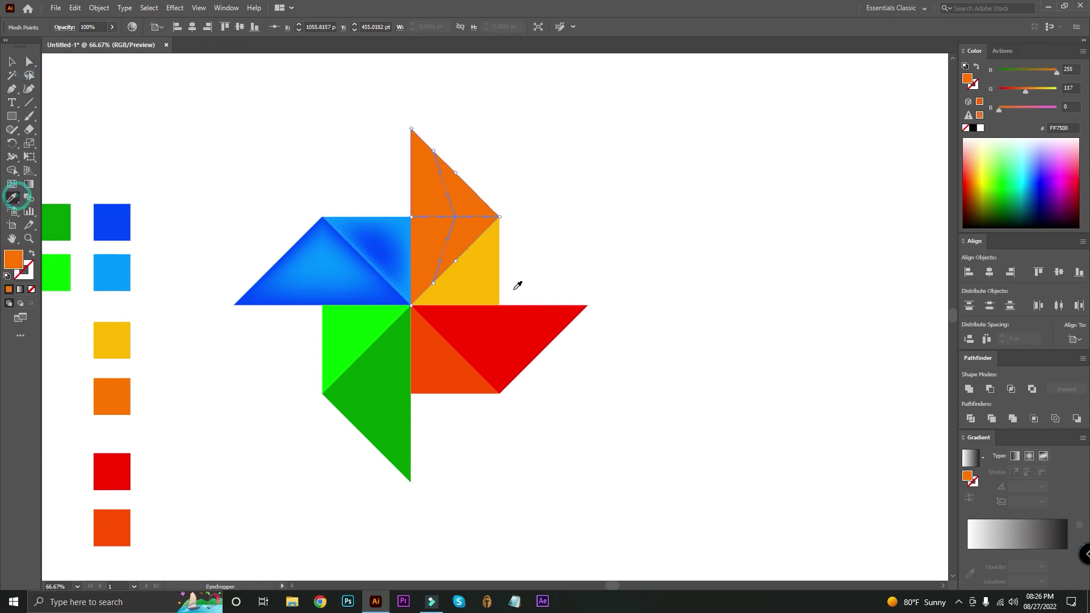
click(479, 275)
click(11, 61)
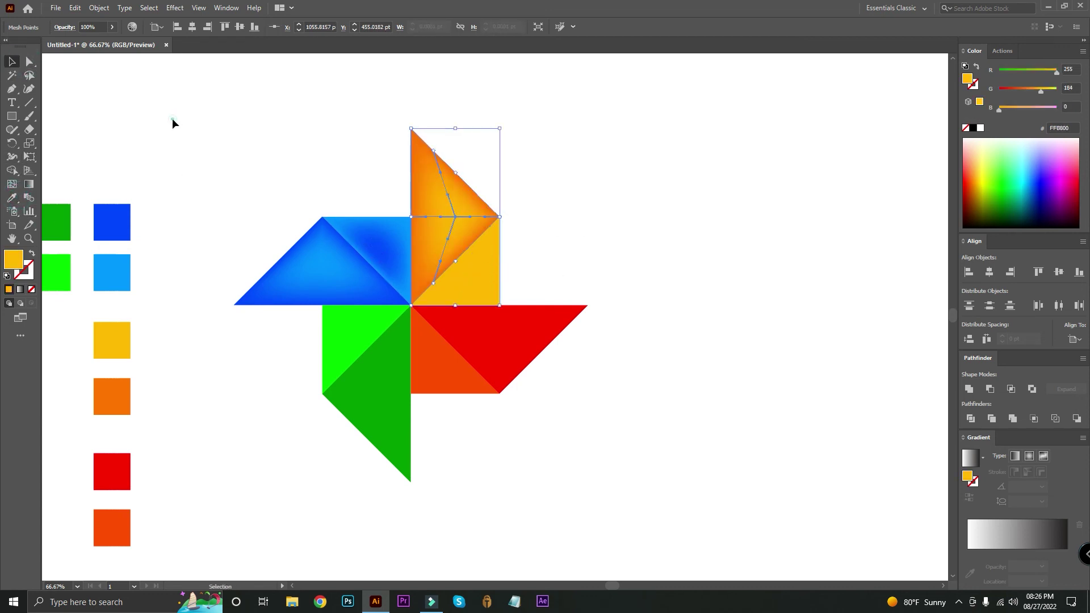
click(231, 178)
drag(231, 178, 282, 108)
click(28, 61)
click(517, 202)
click(11, 198)
click(159, 322)
Tint the red triangle's mesh point orange-red and the orange-red triangle's mesh point red
click(28, 61)
click(550, 279)
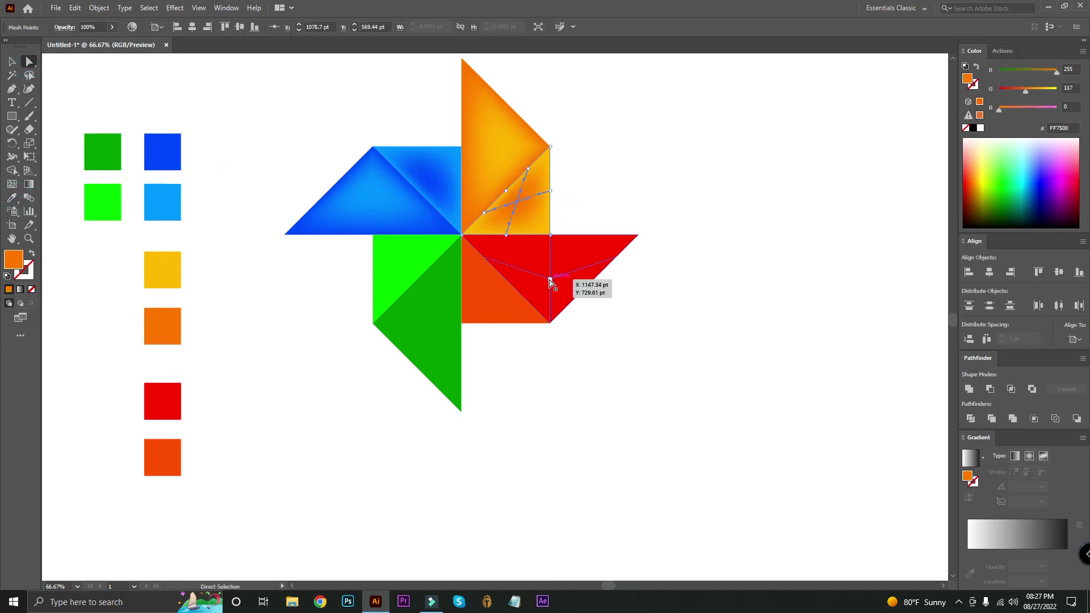
click(11, 198)
click(160, 439)
click(28, 61)
click(497, 293)
click(11, 198)
click(150, 409)
Cross-tint the dark green and bright green triangles' mesh points, then move the pinwheel right
click(28, 62)
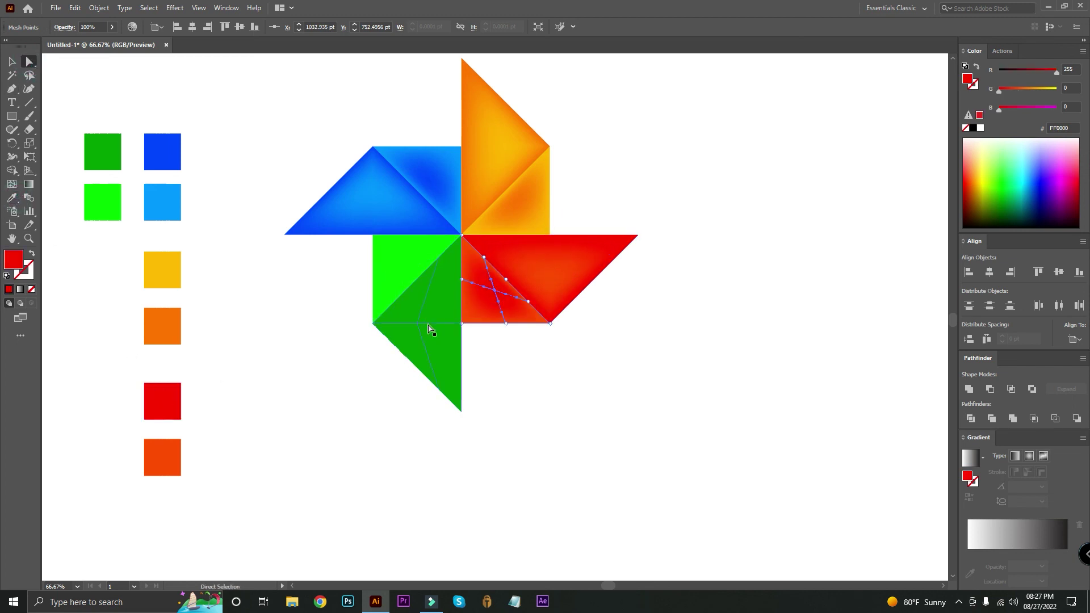
click(419, 324)
click(12, 197)
click(417, 271)
key(a)
click(408, 264)
click(11, 198)
click(103, 151)
click(11, 61)
click(214, 77)
key(ctrl+minus)
drag(537, 367, 699, 368)
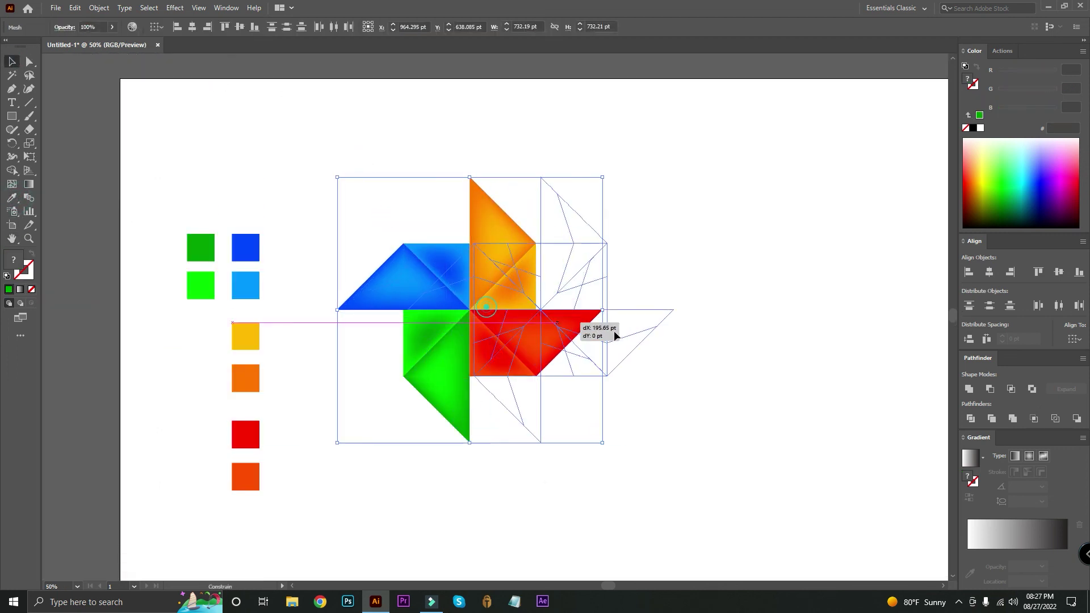
Deselect the pinwheel and pan the view to recentre the page
click(838, 272)
drag(838, 272, 788, 258)
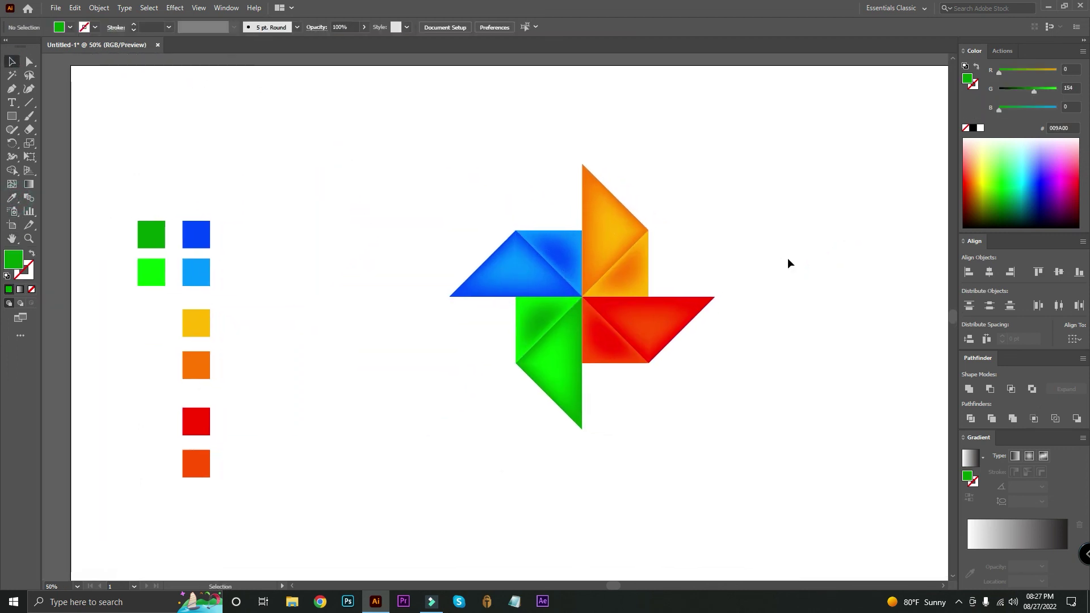